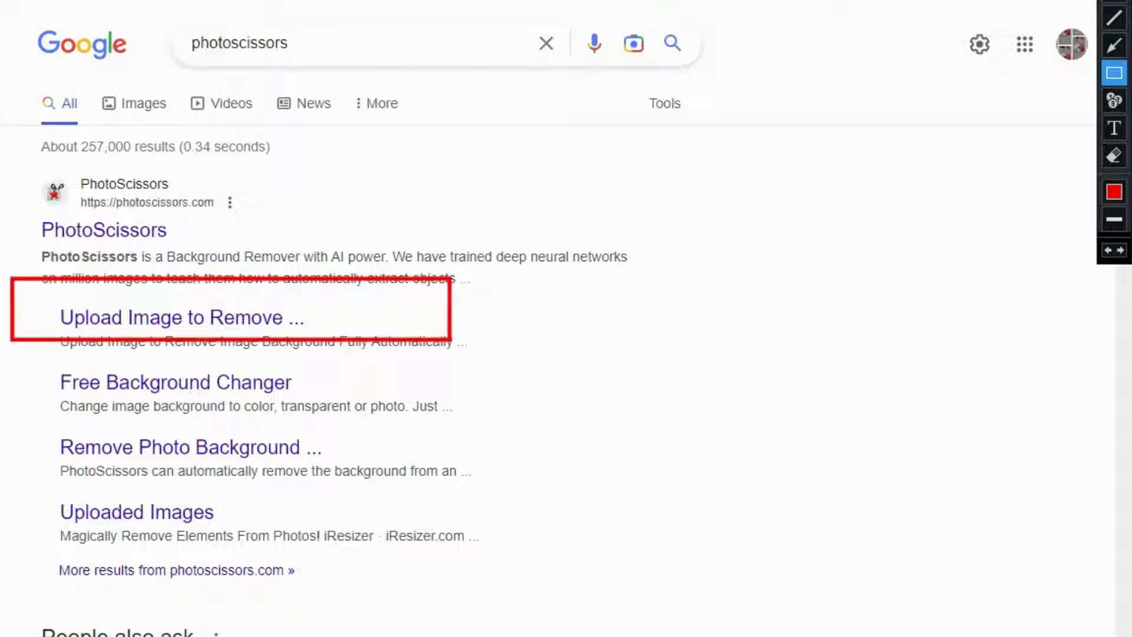
# Draw red boxes around the Free Background Changer, Remove Photo Background and Uploaded Images search results, finishing by clearing the annotations.
pyautogui.moveTo(17, 375)
pyautogui.mouseDown()
pyautogui.moveTo(285, 405)
pyautogui.moveTo(425, 406)
pyautogui.moveTo(497, 360)
pyautogui.moveTo(593, 419)
pyautogui.mouseUp()
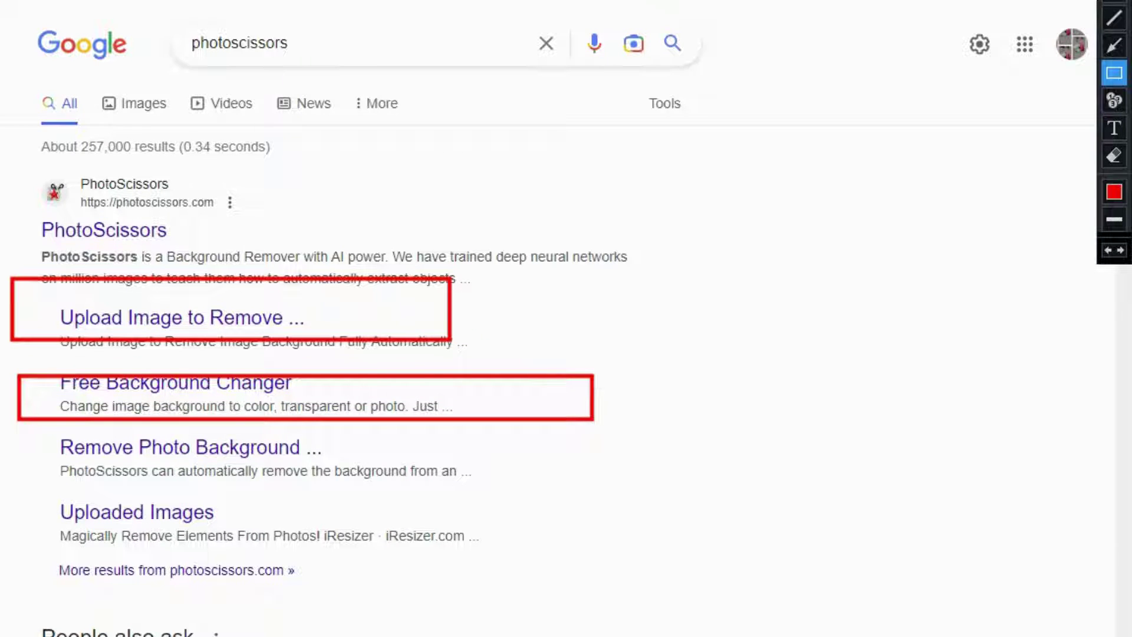
pyautogui.moveTo(22, 437)
pyautogui.mouseDown()
pyautogui.moveTo(382, 461)
pyautogui.moveTo(465, 485)
pyautogui.mouseUp()
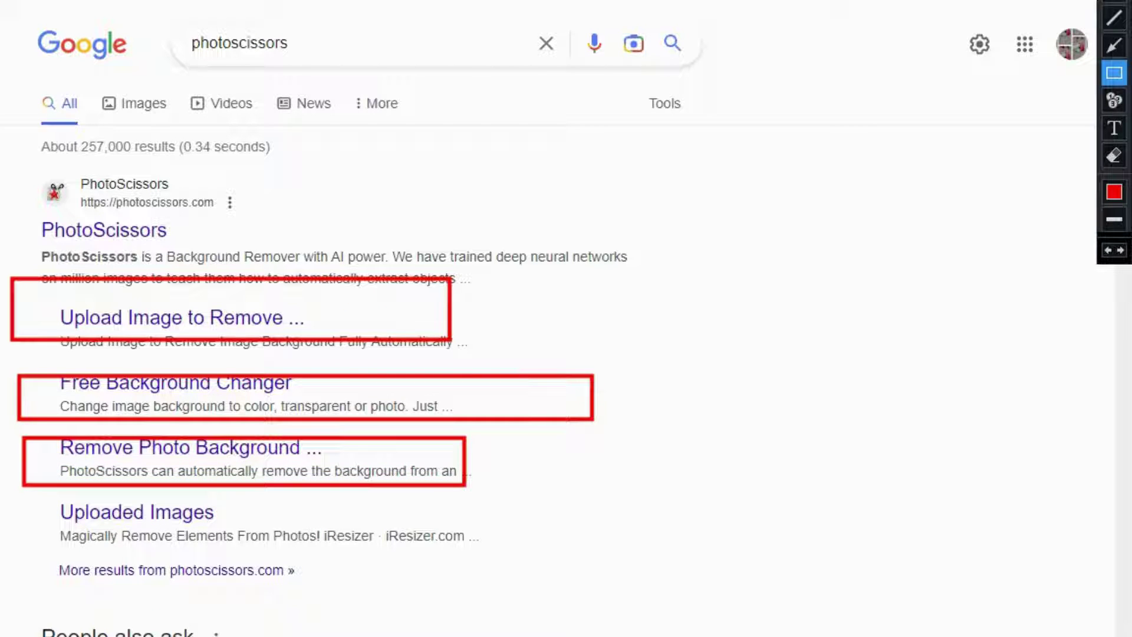
pyautogui.moveTo(22, 505); pyautogui.dragTo(520, 558)
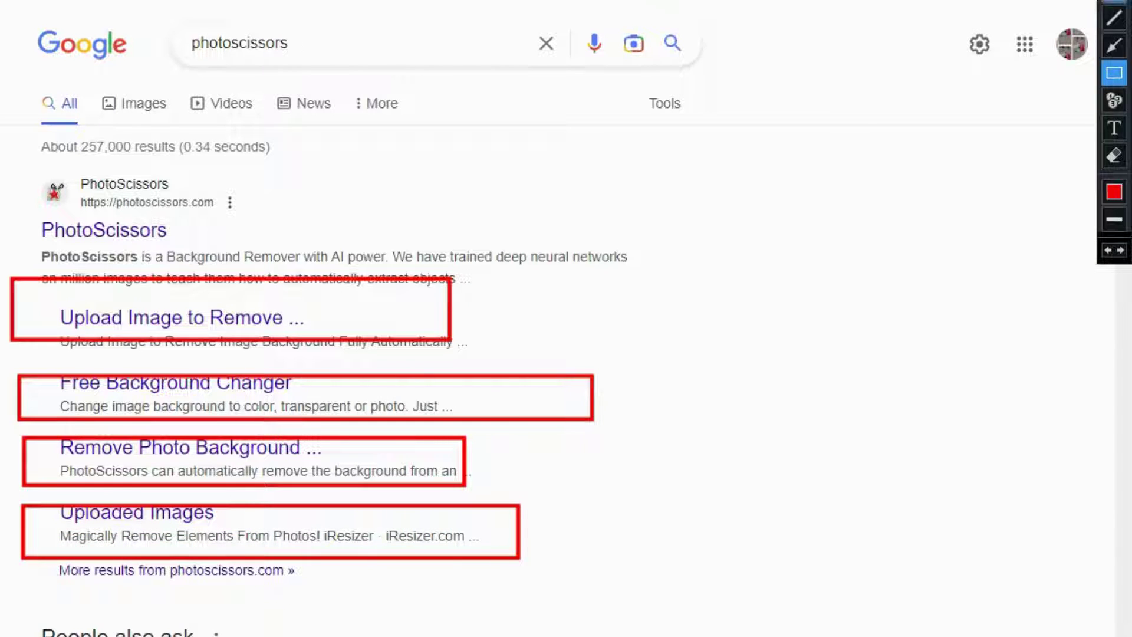
pyautogui.press('Escape')
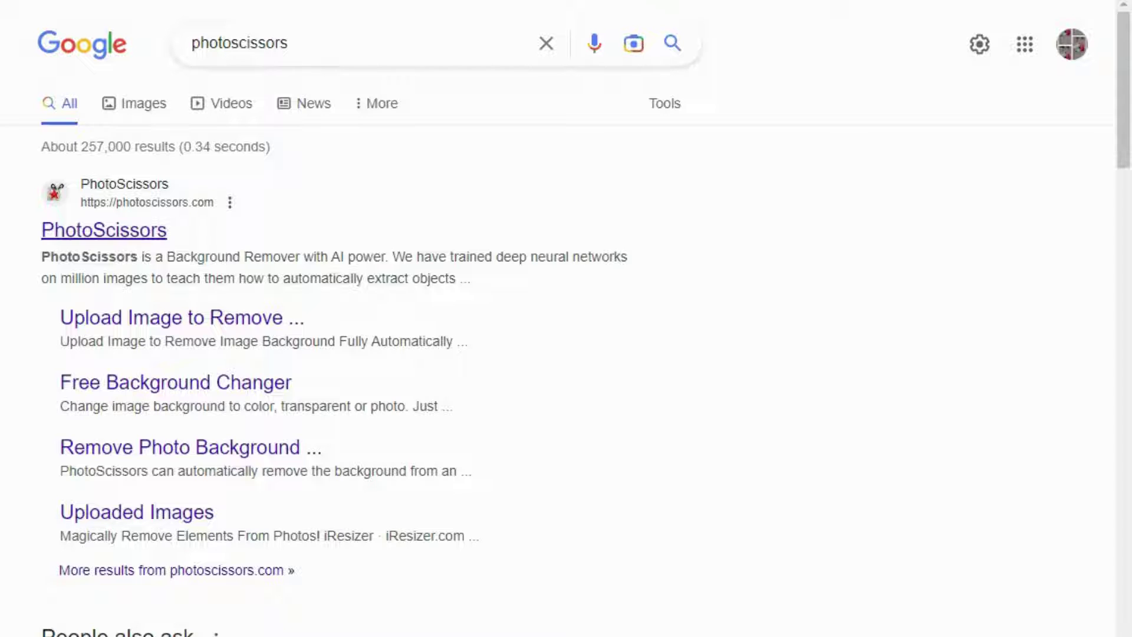
# Open the PhotoScissors website and temporarily box its "Remove Image Background Automatically & Free" heading in red.
pyautogui.click(103, 230)
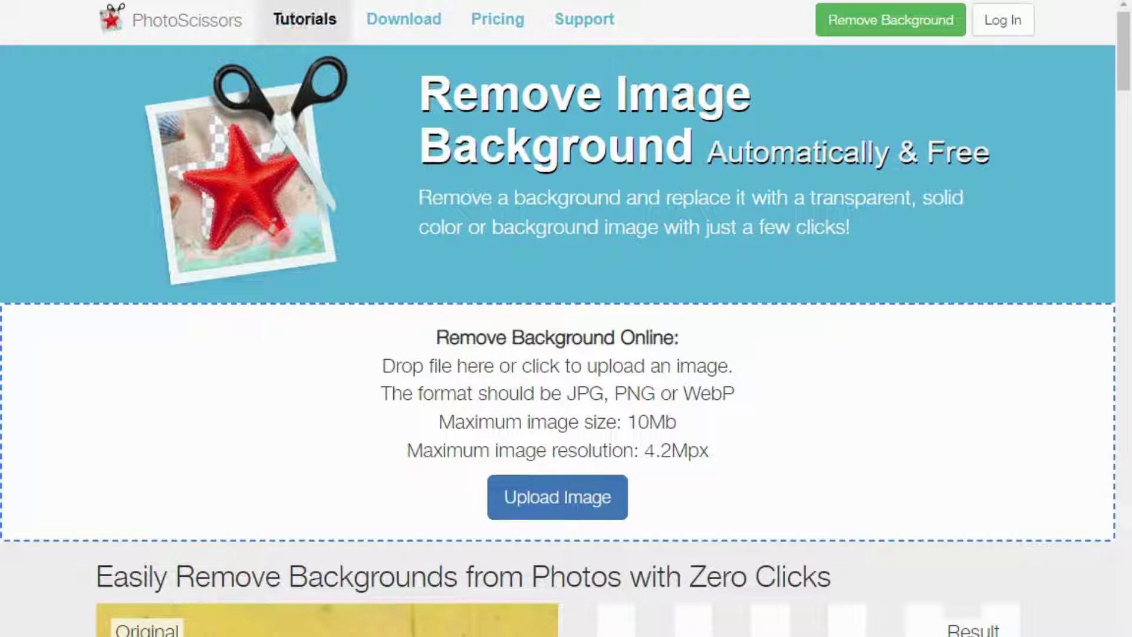
pyautogui.hotkey('ctrl', 'alt', 'd')
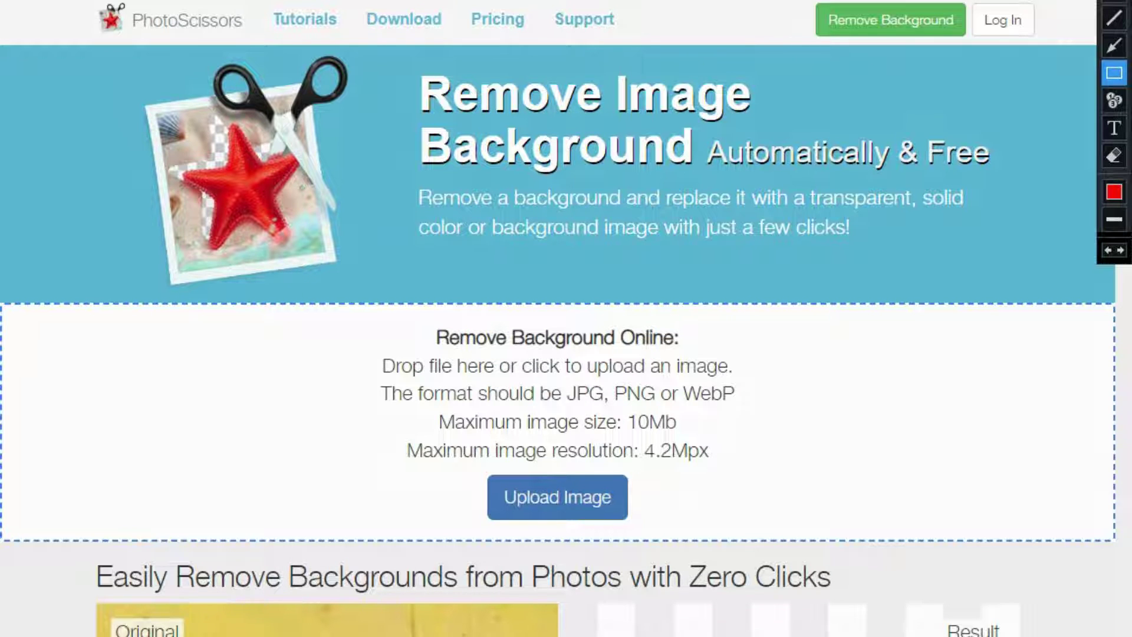
pyautogui.moveTo(384, 63)
pyautogui.mouseDown()
pyautogui.moveTo(468, 96)
pyautogui.moveTo(700, 245)
pyautogui.moveTo(940, 260)
pyautogui.moveTo(1024, 286)
pyautogui.mouseUp()
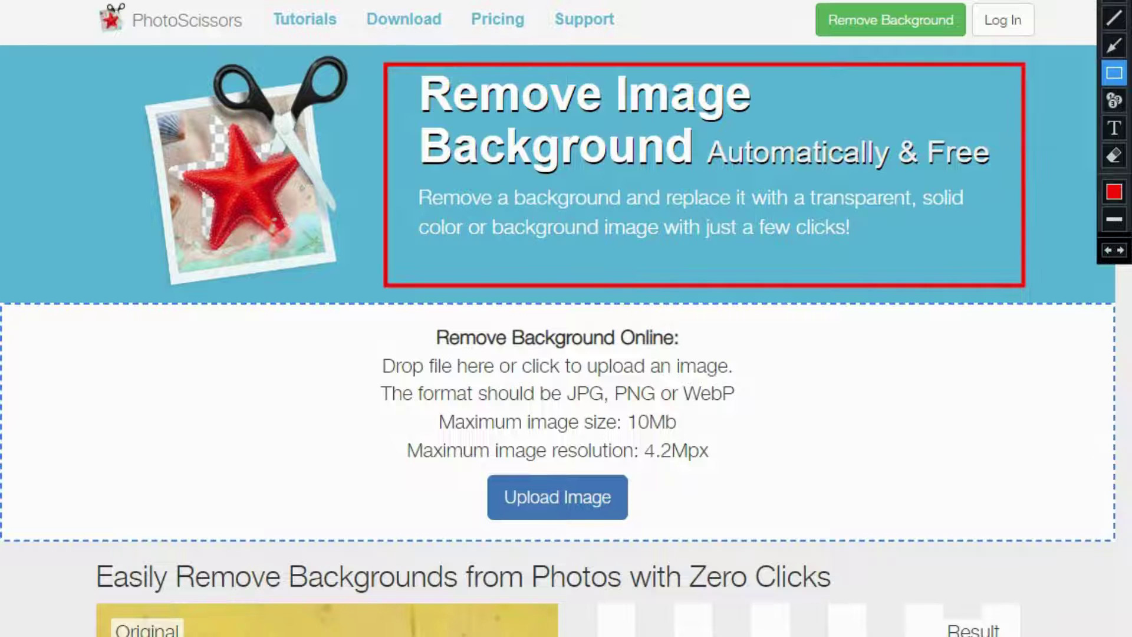
pyautogui.press('Escape')
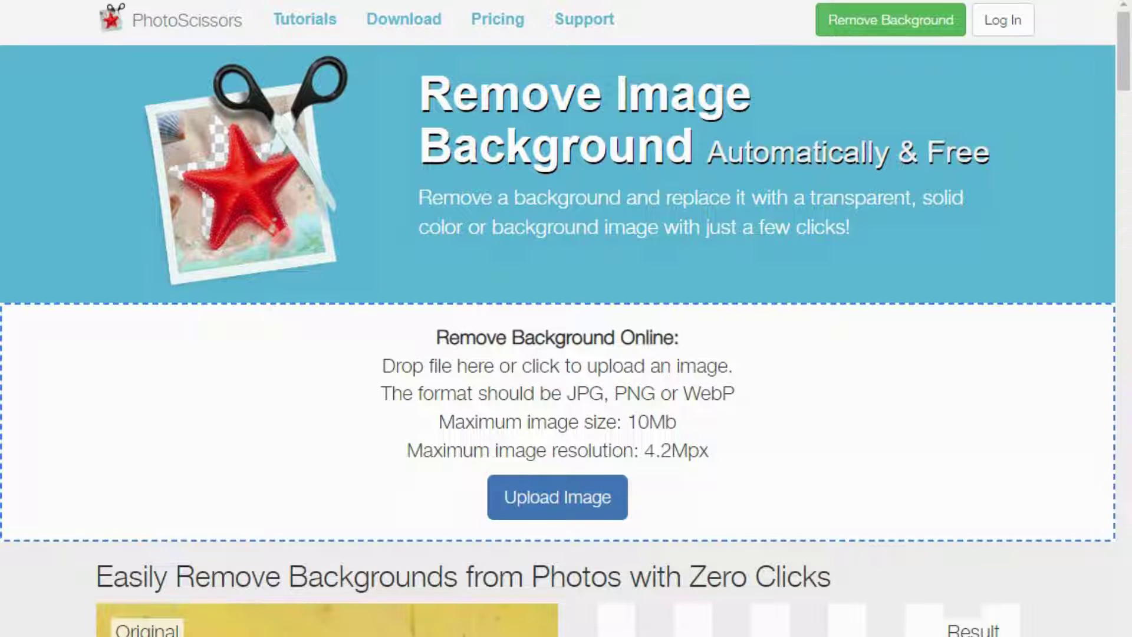
# Look through the homepage's feature examples, from zero-click background removal and product photos to hair, color erasing and transparent objects.
pyautogui.scroll(-3, 557, 354)
pyautogui.scroll(-10, 558, 353)
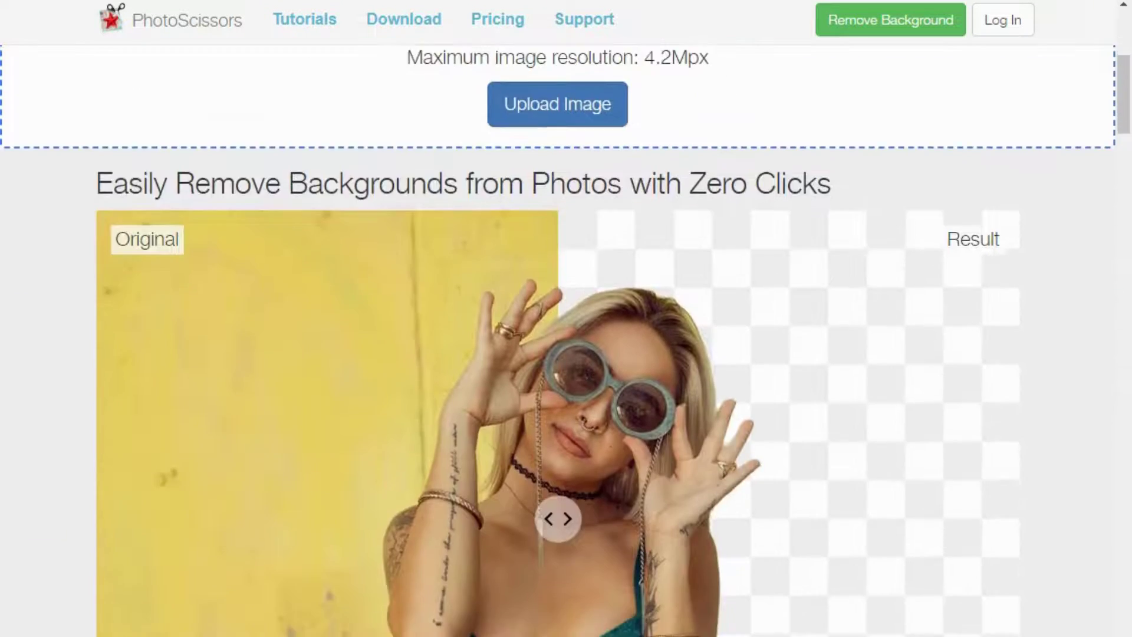
pyautogui.scroll(-6, 557, 354)
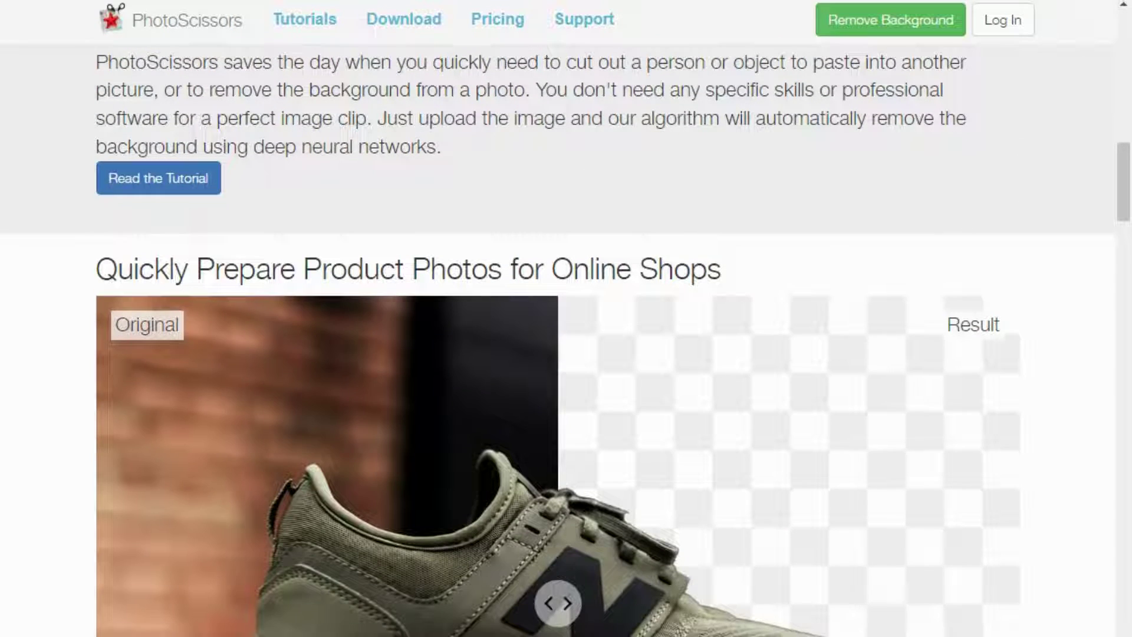
pyautogui.scroll(-8, 558, 354)
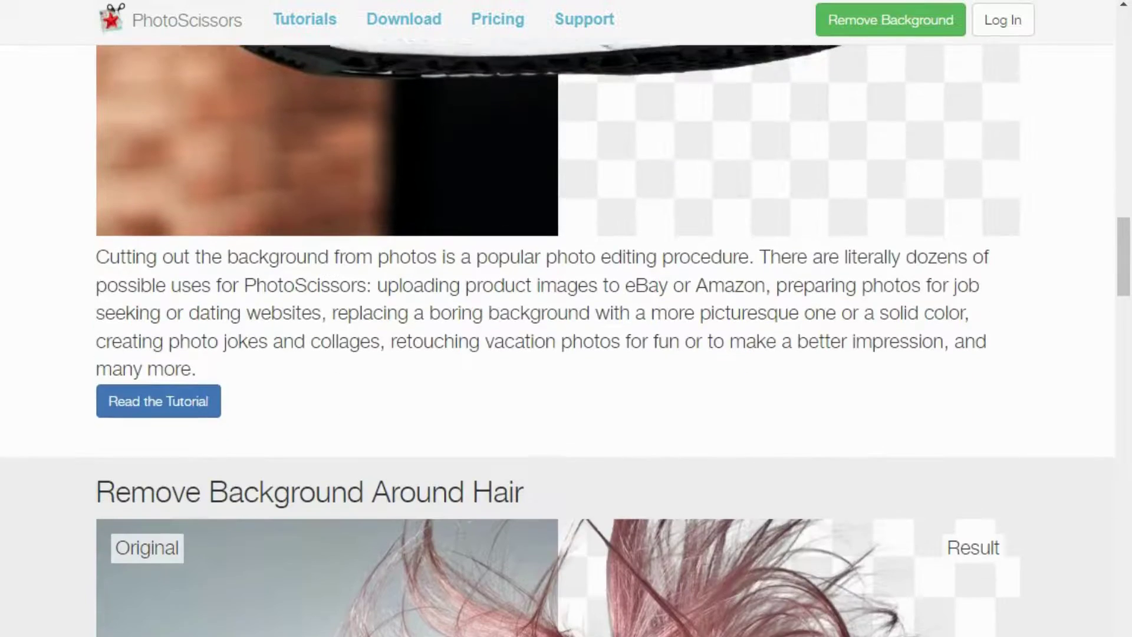
pyautogui.scroll(-8, 557, 354)
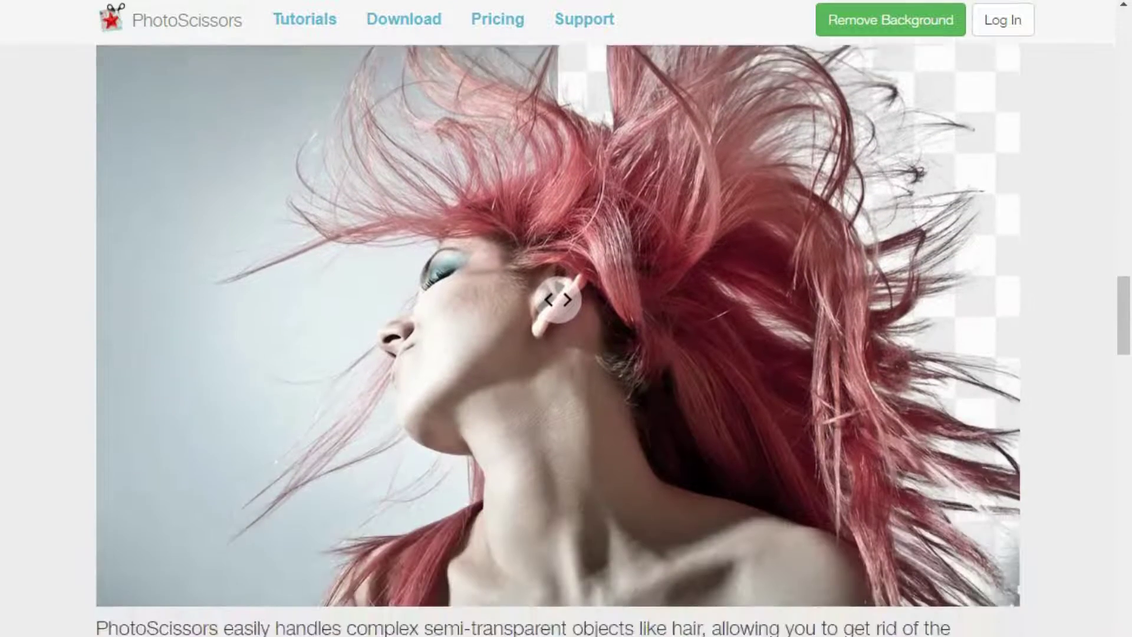
pyautogui.scroll(-9, 558, 354)
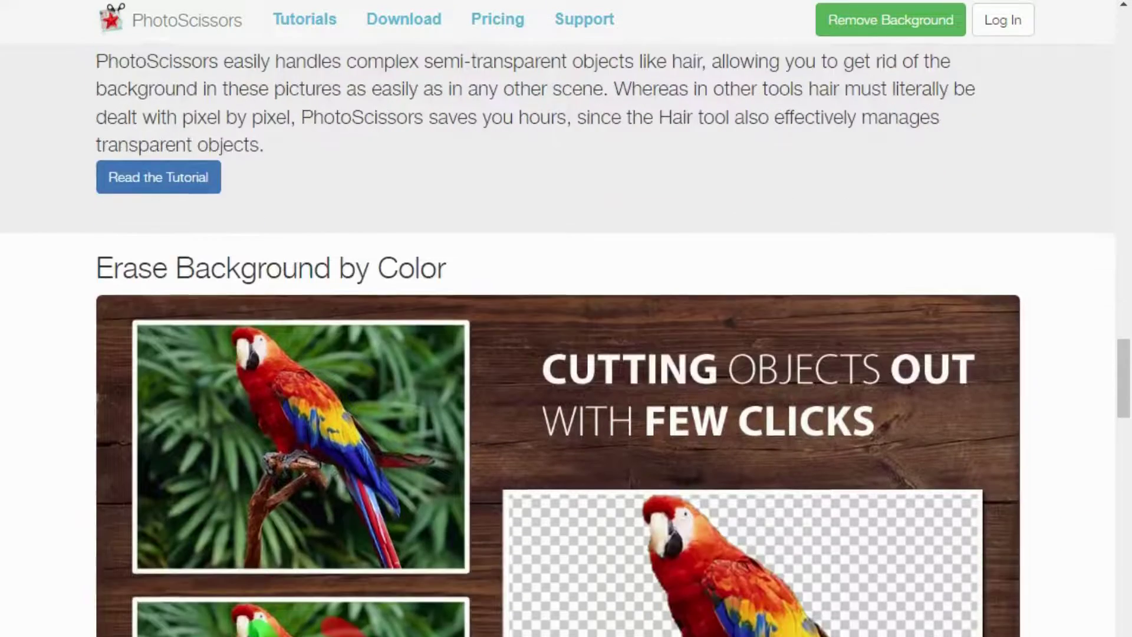
pyautogui.scroll(-5, 557, 354)
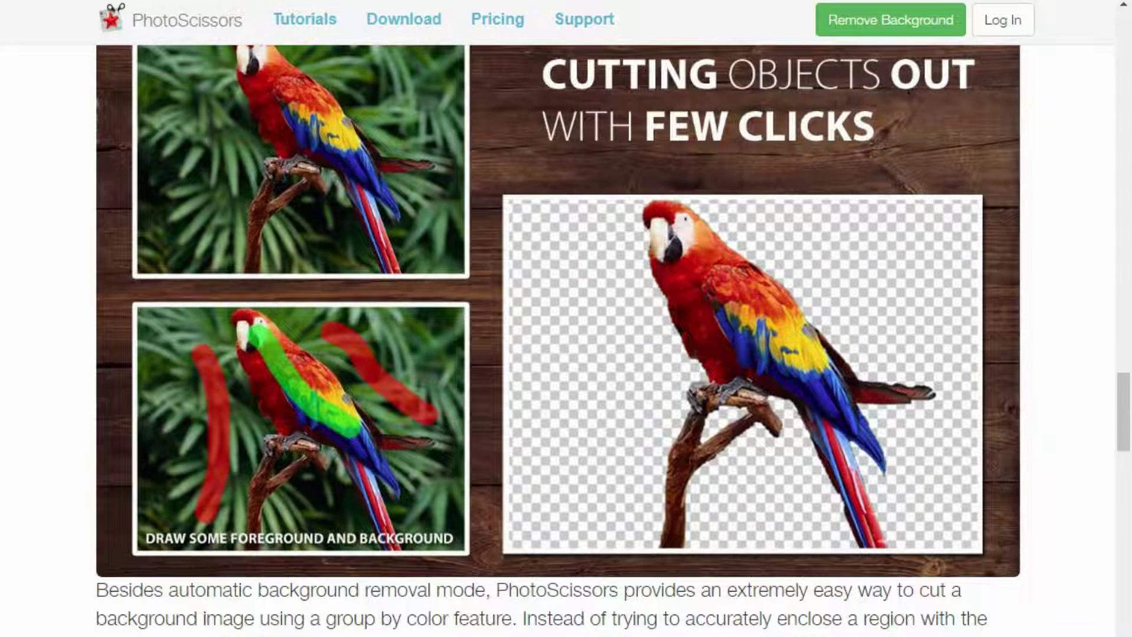
pyautogui.scroll(-8, 558, 354)
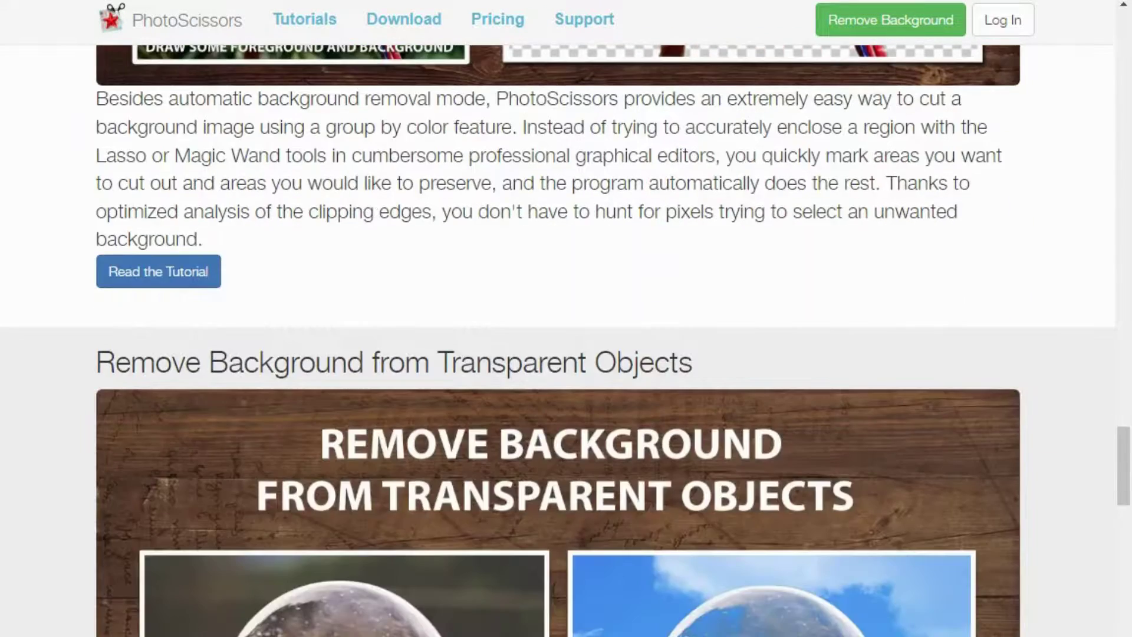
pyautogui.scroll(-3, 558, 354)
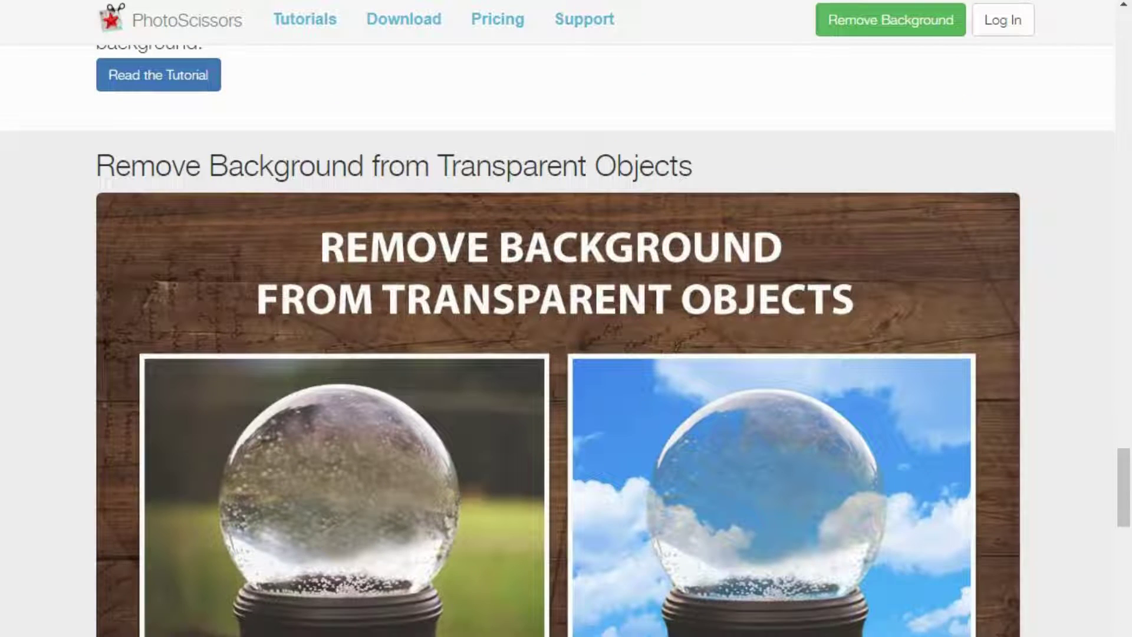
pyautogui.scroll(-5, 558, 354)
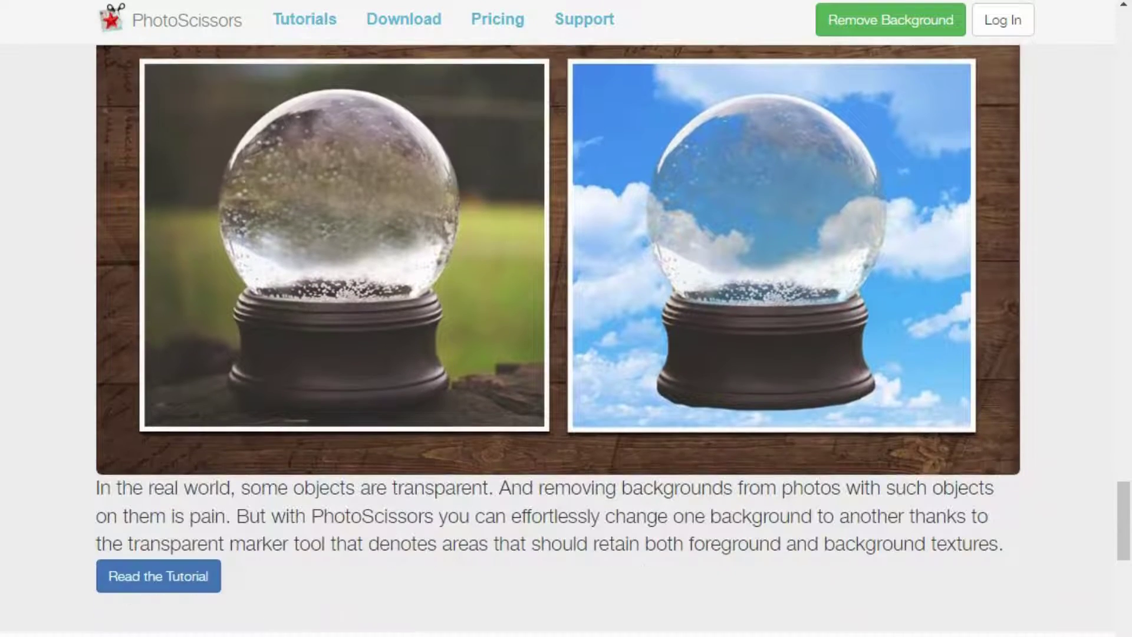
pyautogui.scroll(-3, 558, 354)
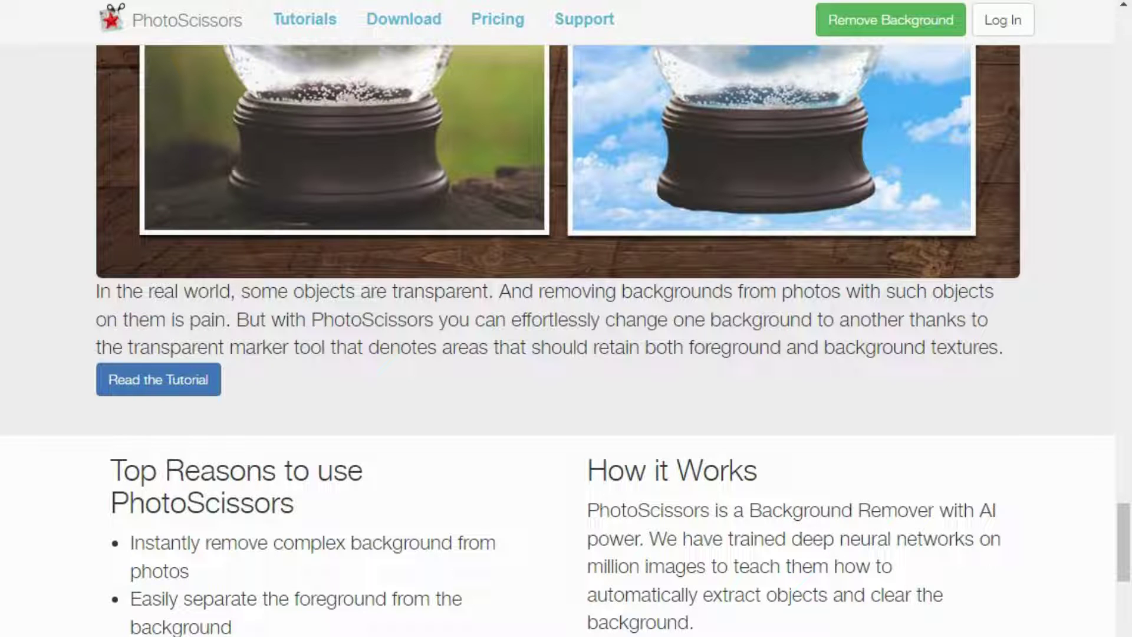
# Box the tutorial link under the transparent objects example in red and handwrite "Read it to work" beside it, finishing by clearing the annotations.
pyautogui.hotkey('ctrl', 'alt', 'd')
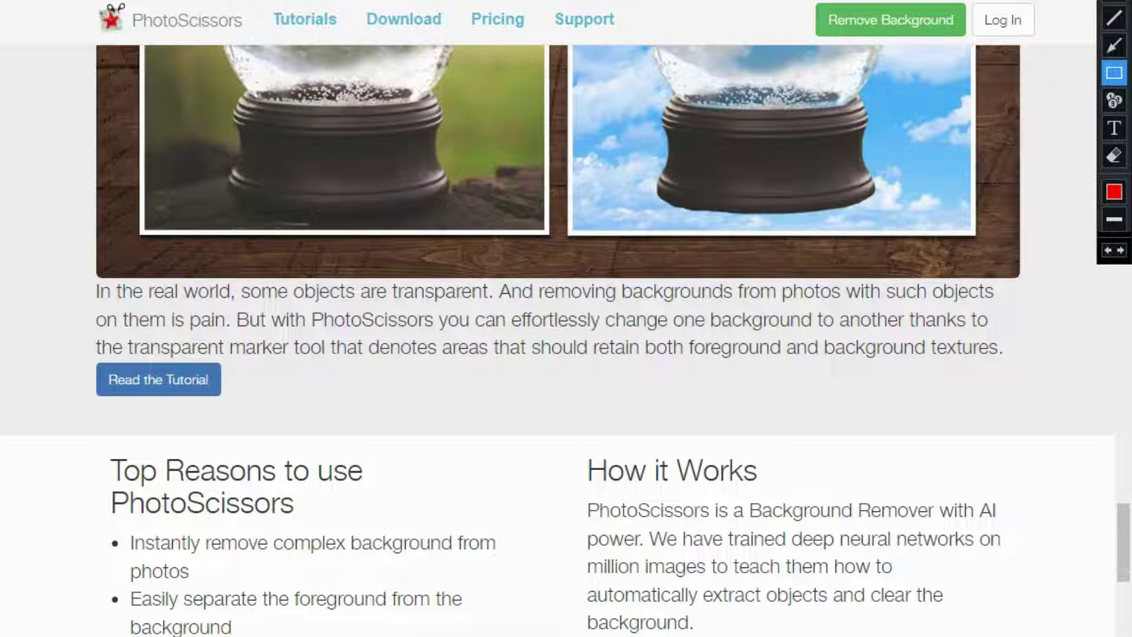
pyautogui.moveTo(64, 360)
pyautogui.mouseDown()
pyautogui.moveTo(118, 384)
pyautogui.moveTo(437, 436)
pyautogui.mouseUp()
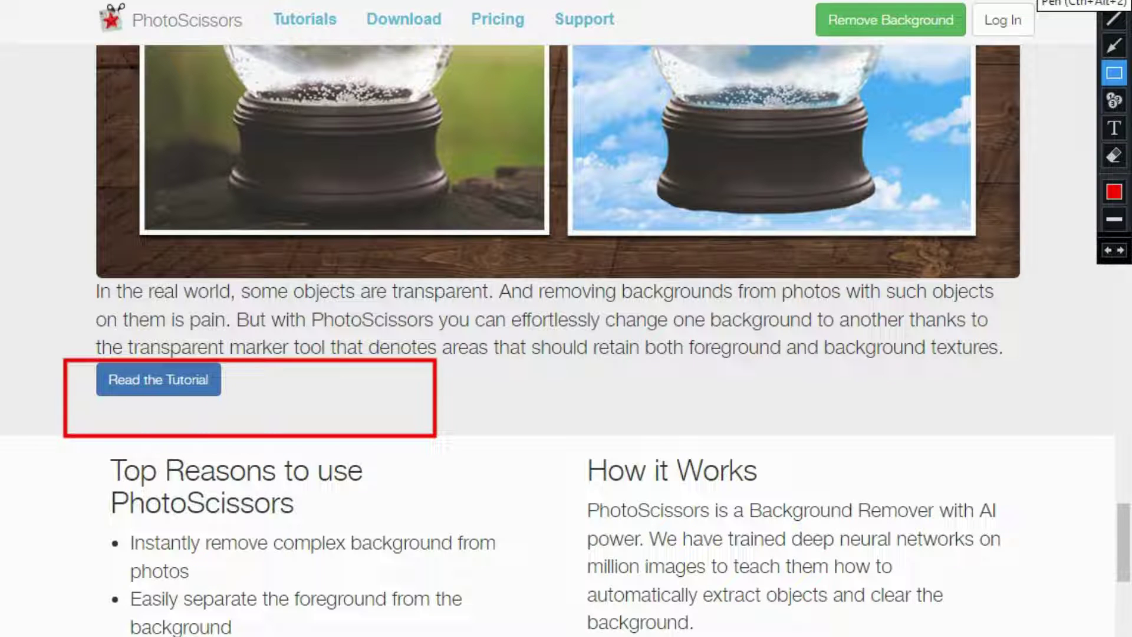
pyautogui.click(1114, 1)
pyautogui.moveTo(479, 393); pyautogui.dragTo(534, 504)
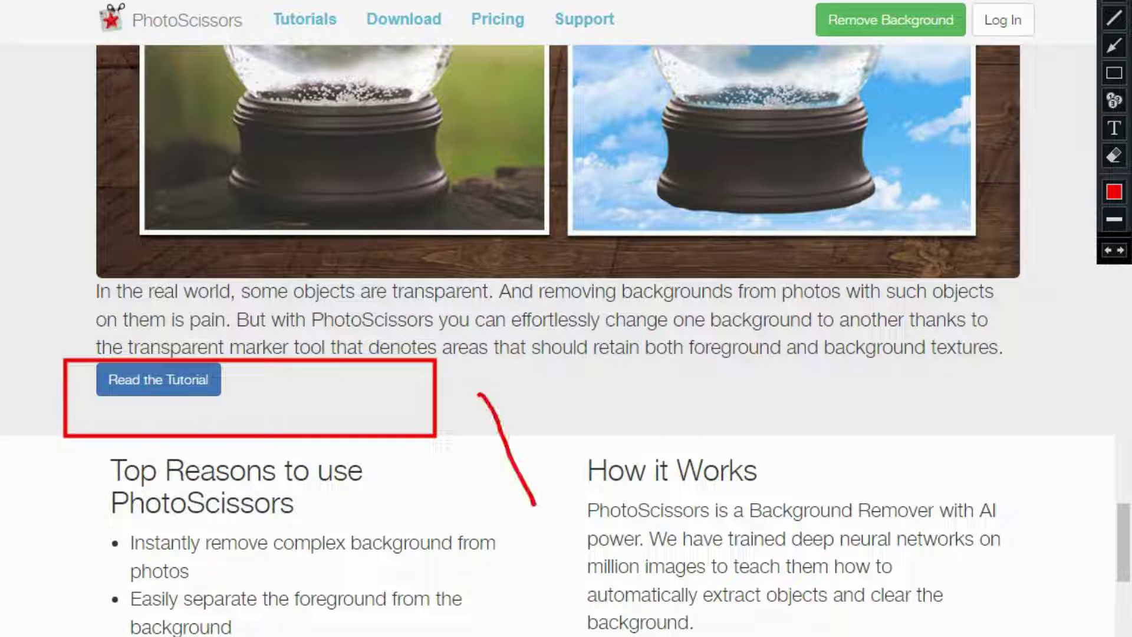
pyautogui.moveTo(489, 389)
pyautogui.mouseDown()
pyautogui.moveTo(537, 400)
pyautogui.moveTo(542, 460)
pyautogui.moveTo(521, 466)
pyautogui.moveTo(627, 496)
pyautogui.mouseUp()
pyautogui.moveTo(619, 429)
pyautogui.mouseDown()
pyautogui.moveTo(638, 473)
pyautogui.moveTo(681, 468)
pyautogui.mouseUp()
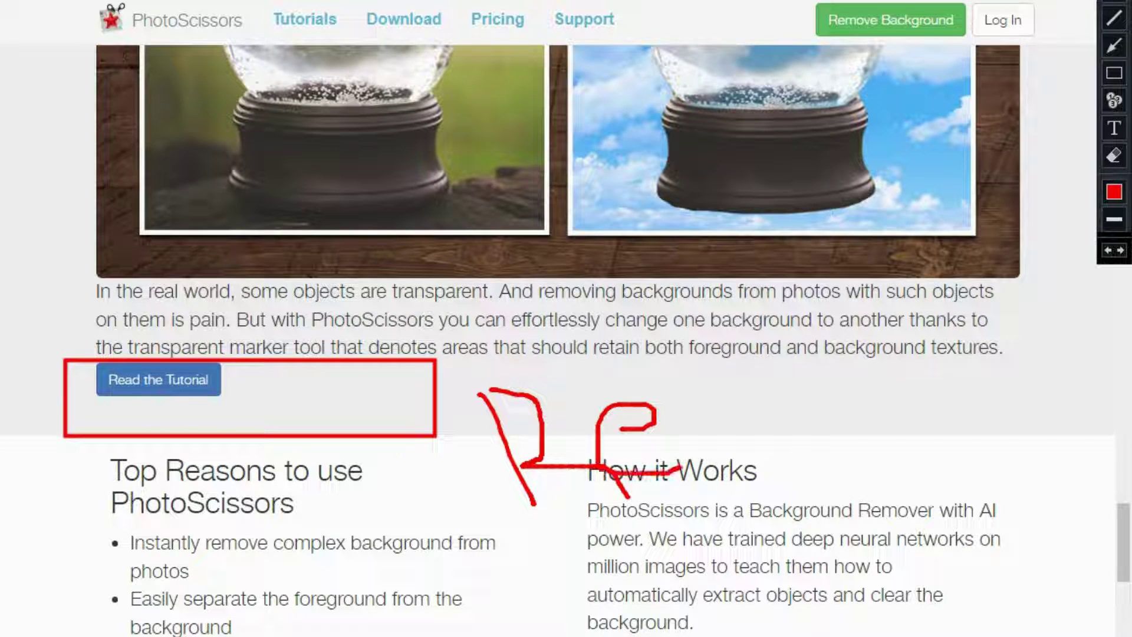
pyautogui.moveTo(740, 436)
pyautogui.mouseDown()
pyautogui.moveTo(734, 459)
pyautogui.moveTo(739, 419)
pyautogui.moveTo(762, 441)
pyautogui.mouseUp()
pyautogui.moveTo(781, 403)
pyautogui.mouseDown()
pyautogui.moveTo(779, 434)
pyautogui.moveTo(798, 415)
pyautogui.moveTo(785, 403)
pyautogui.mouseUp()
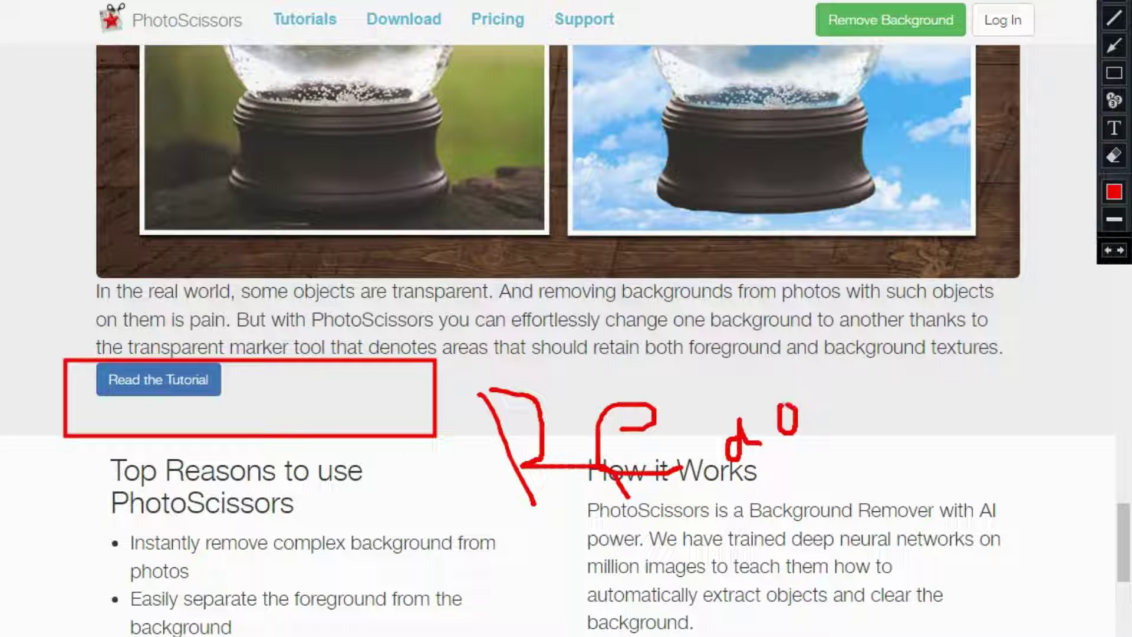
pyautogui.moveTo(783, 352)
pyautogui.mouseDown()
pyautogui.moveTo(796, 402)
pyautogui.moveTo(839, 383)
pyautogui.moveTo(851, 416)
pyautogui.mouseUp()
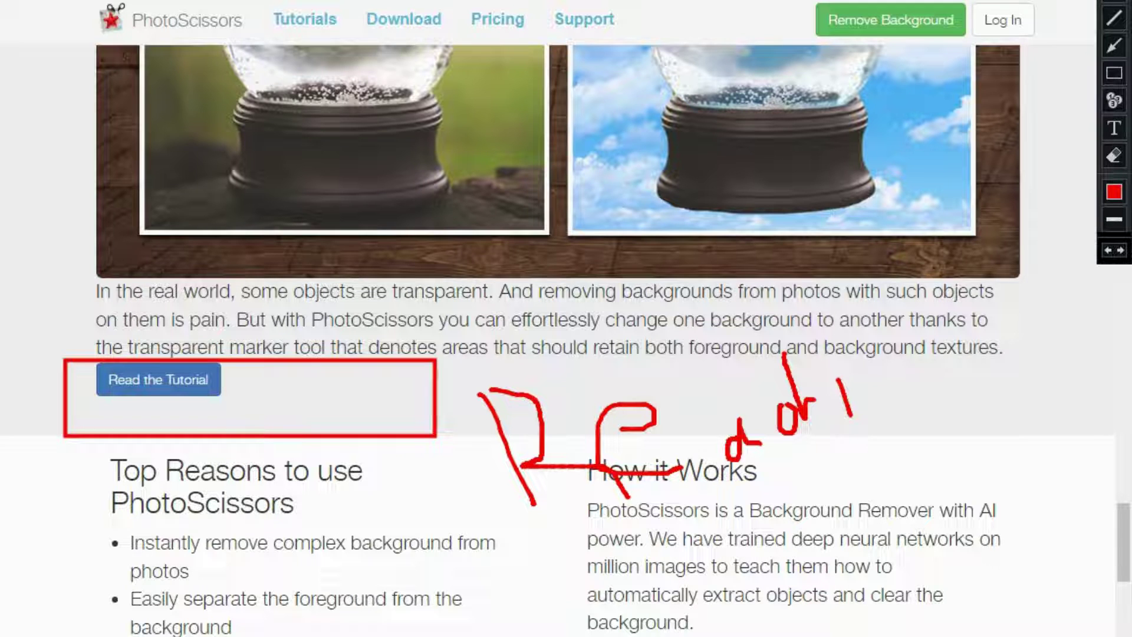
pyautogui.moveTo(849, 364)
pyautogui.mouseDown()
pyautogui.moveTo(876, 443)
pyautogui.moveTo(881, 415)
pyautogui.mouseUp()
pyautogui.moveTo(901, 377)
pyautogui.mouseDown()
pyautogui.moveTo(925, 450)
pyautogui.moveTo(917, 420)
pyautogui.moveTo(949, 413)
pyautogui.moveTo(974, 431)
pyautogui.moveTo(996, 415)
pyautogui.moveTo(964, 406)
pyautogui.mouseUp()
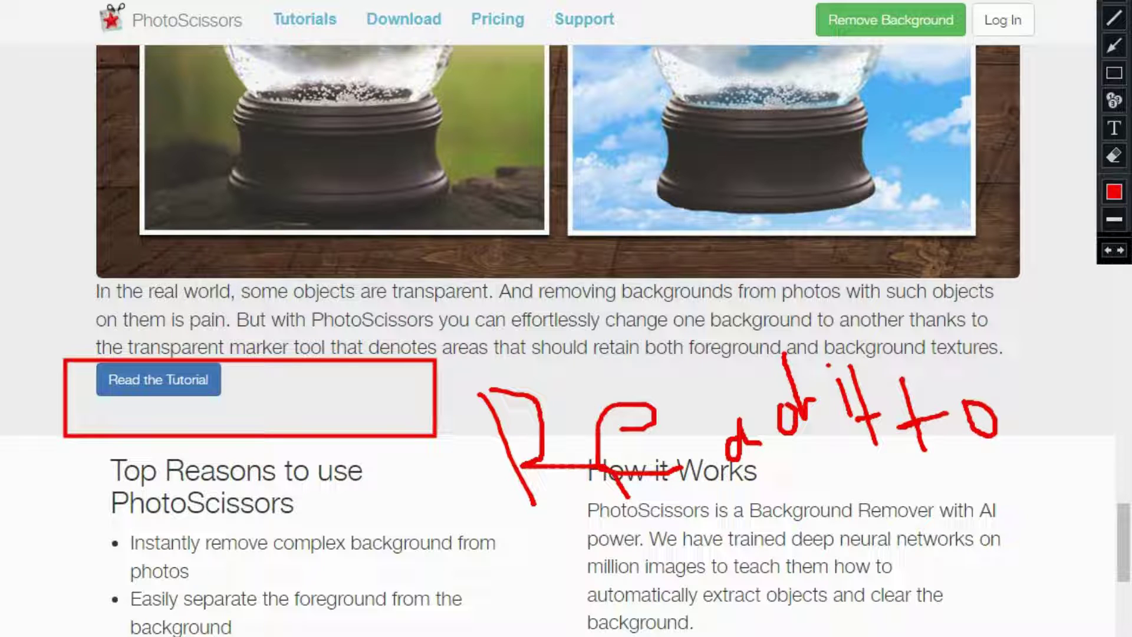
pyautogui.moveTo(802, 479)
pyautogui.mouseDown()
pyautogui.moveTo(815, 520)
pyautogui.moveTo(830, 496)
pyautogui.moveTo(864, 510)
pyautogui.moveTo(865, 485)
pyautogui.moveTo(880, 487)
pyautogui.moveTo(887, 508)
pyautogui.moveTo(886, 486)
pyautogui.moveTo(915, 490)
pyautogui.moveTo(918, 502)
pyautogui.moveTo(922, 485)
pyautogui.moveTo(944, 490)
pyautogui.moveTo(946, 501)
pyautogui.moveTo(950, 474)
pyautogui.moveTo(943, 487)
pyautogui.moveTo(965, 500)
pyautogui.mouseUp()
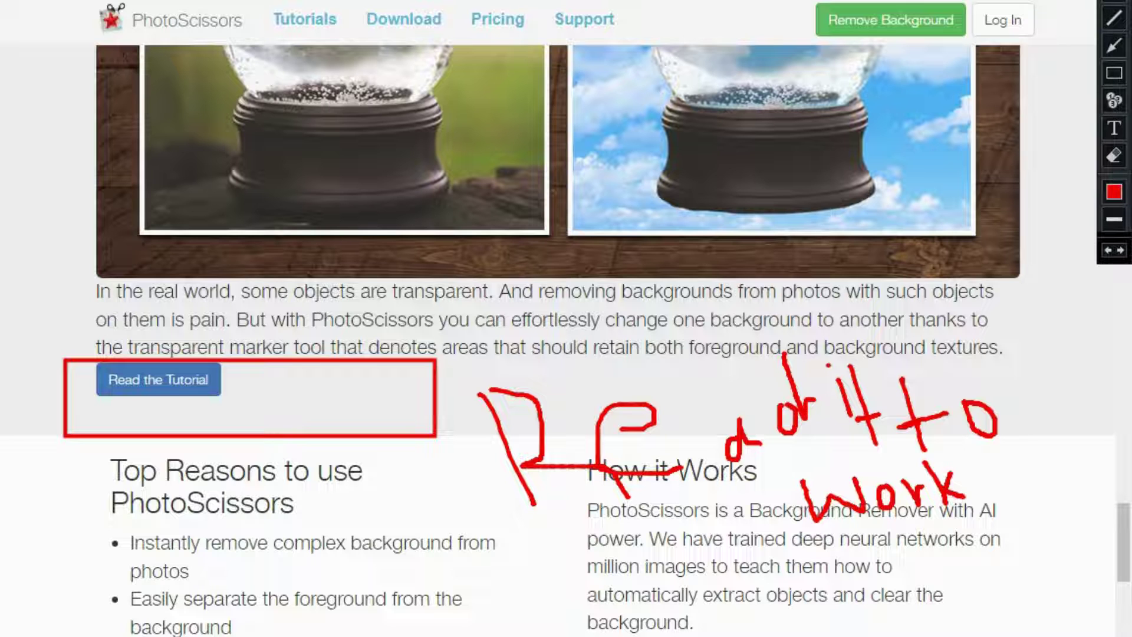
pyautogui.press('Escape')
# Temporarily draw a red box around the tutorial link under the Erase Background by Color section.
pyautogui.scroll(12, 566, 339)
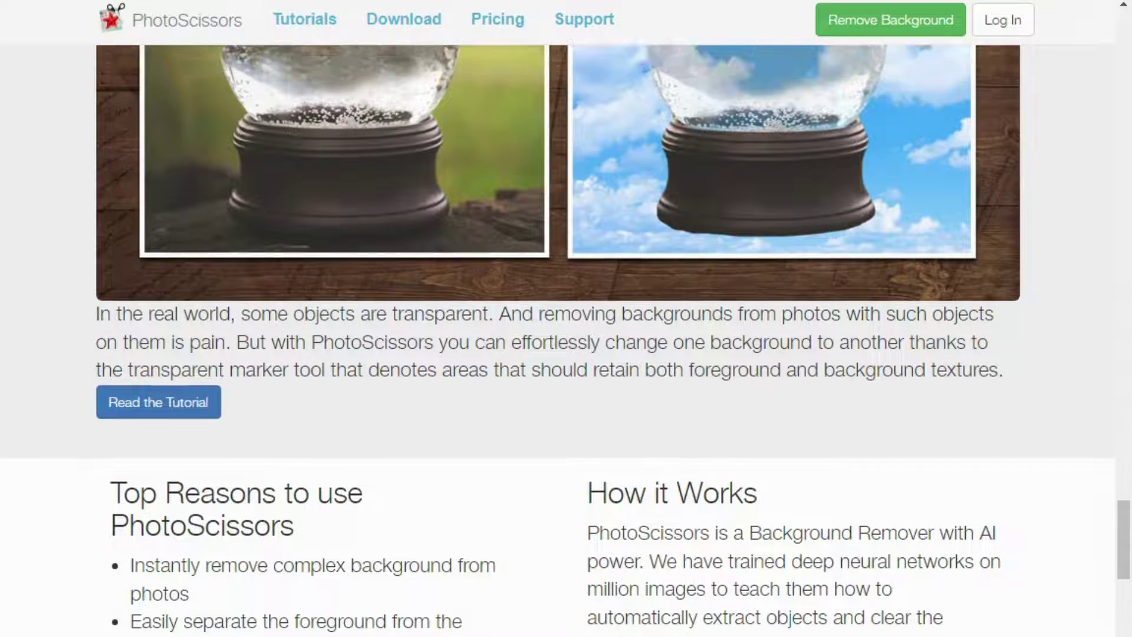
pyautogui.scroll(1, 567, 339)
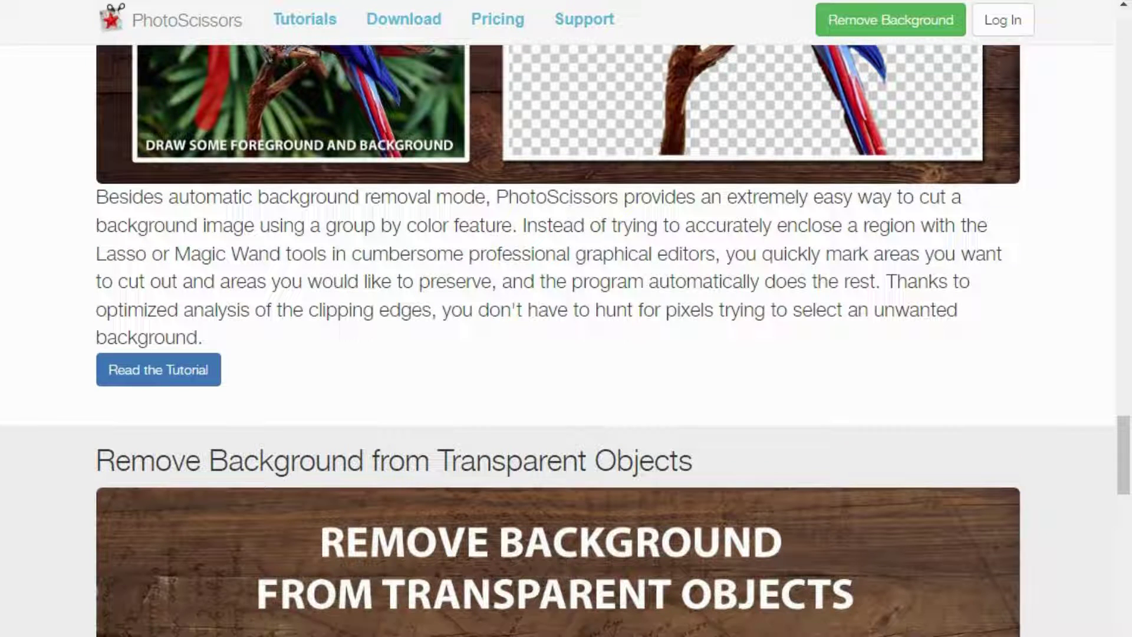
pyautogui.hotkey('ctrl', 'alt', 'd')
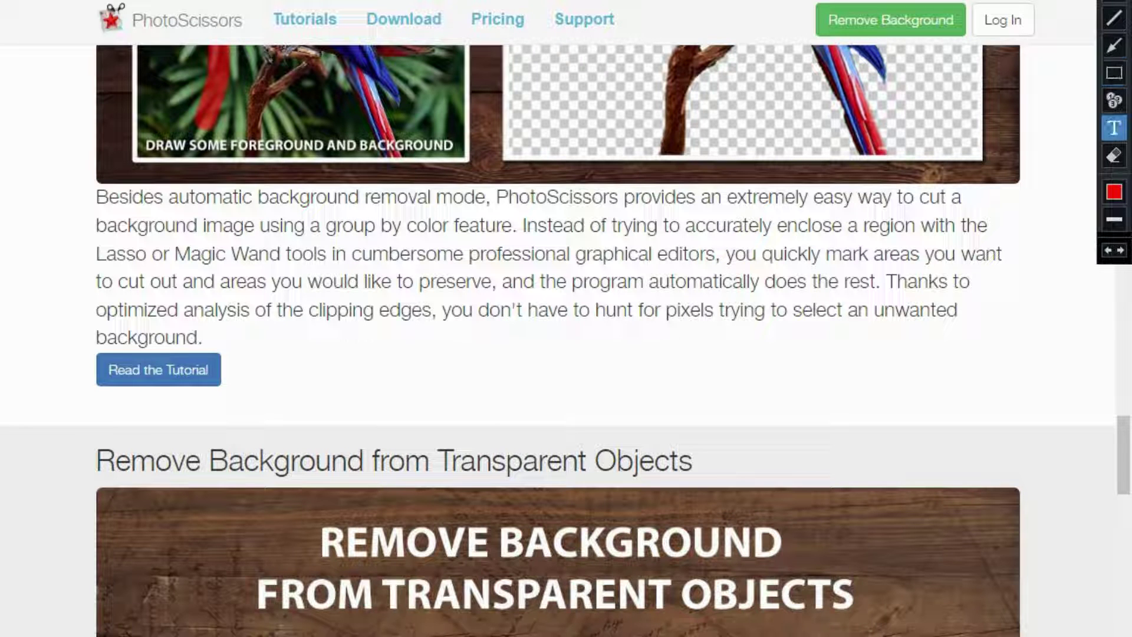
pyautogui.click(1114, 128)
pyautogui.click(1114, 73)
pyautogui.moveTo(68, 312); pyautogui.dragTo(464, 447)
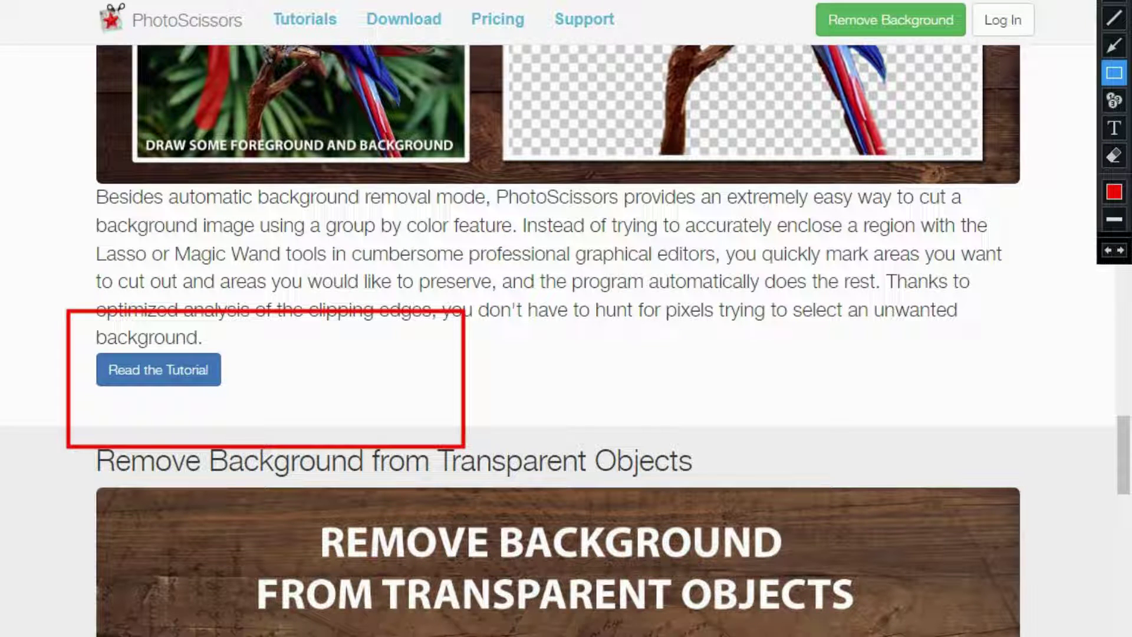
pyautogui.press('Escape')
# Temporarily draw a red box around the tutorial link under the Remove Background Around Hair section.
pyautogui.scroll(6, 558, 341)
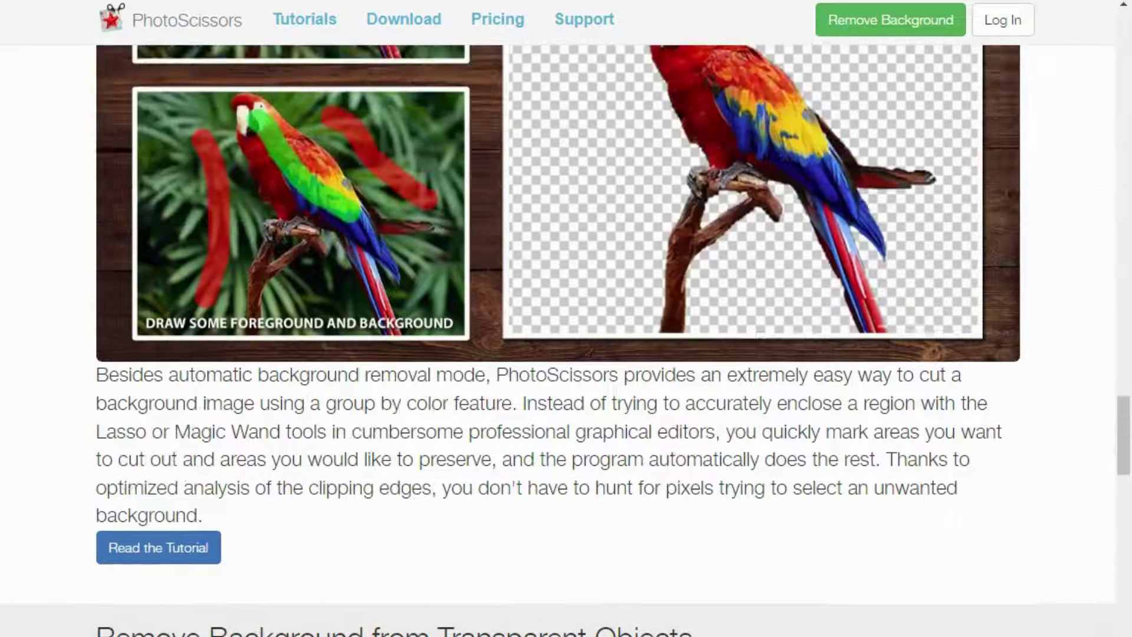
pyautogui.scroll(6, 566, 318)
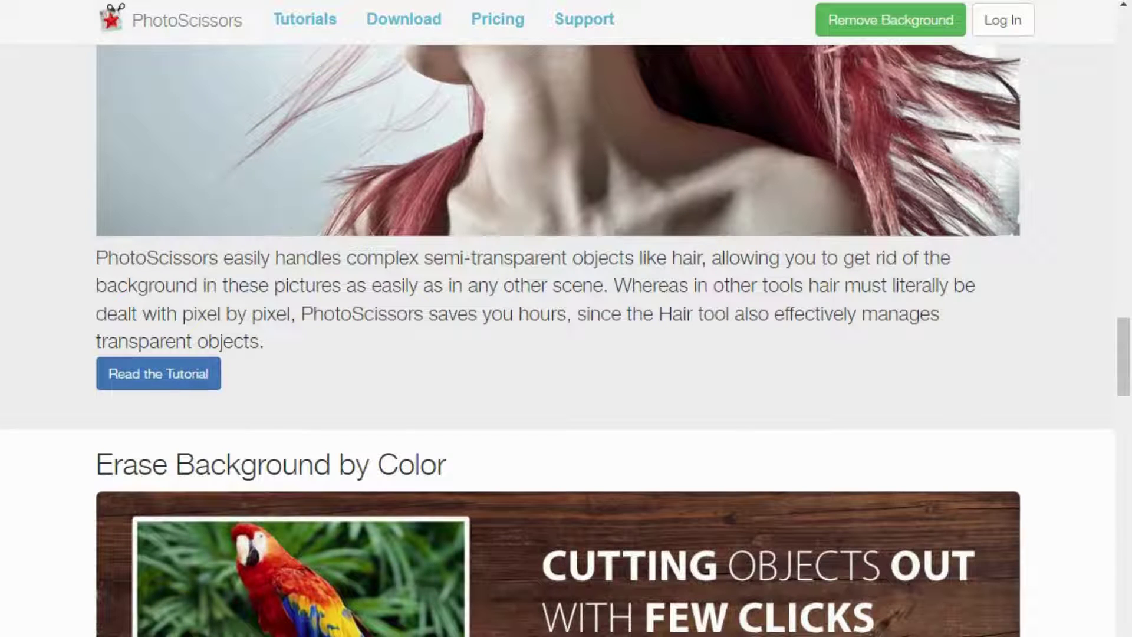
pyautogui.hotkey('ctrl', 'alt', 'd')
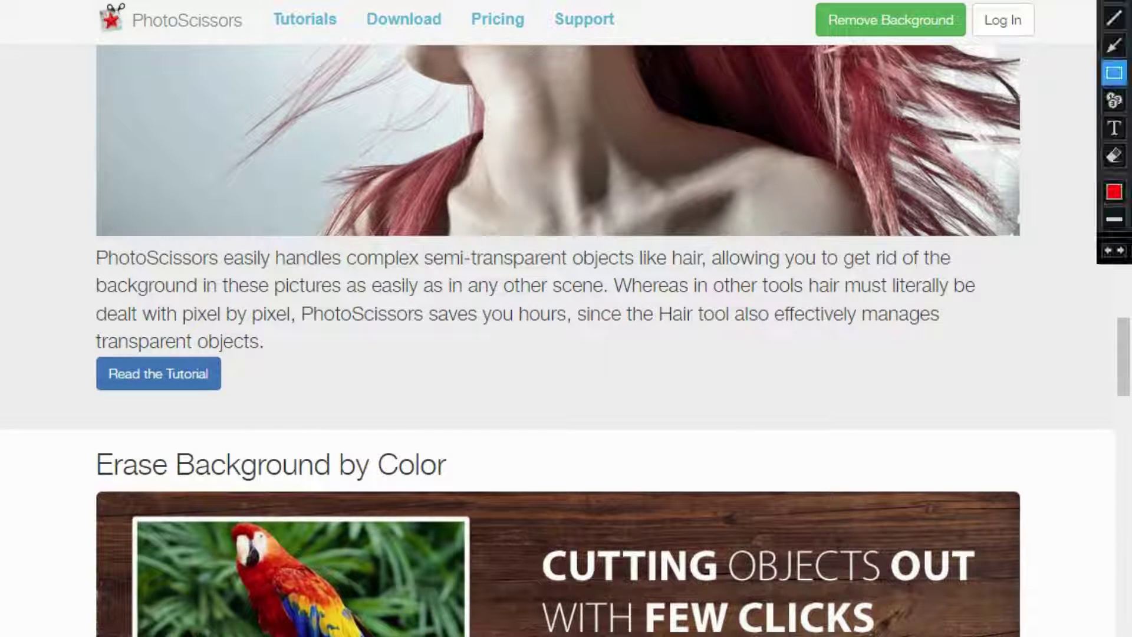
pyautogui.moveTo(31, 329)
pyautogui.mouseDown()
pyautogui.moveTo(207, 362)
pyautogui.moveTo(419, 451)
pyautogui.mouseUp()
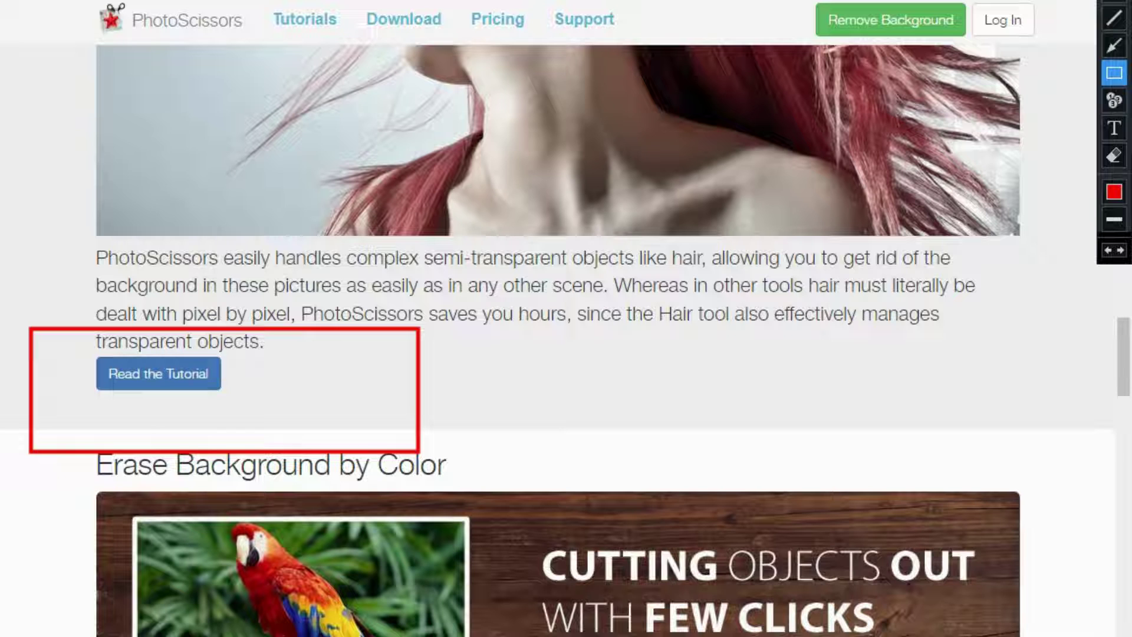
pyautogui.press('Escape')
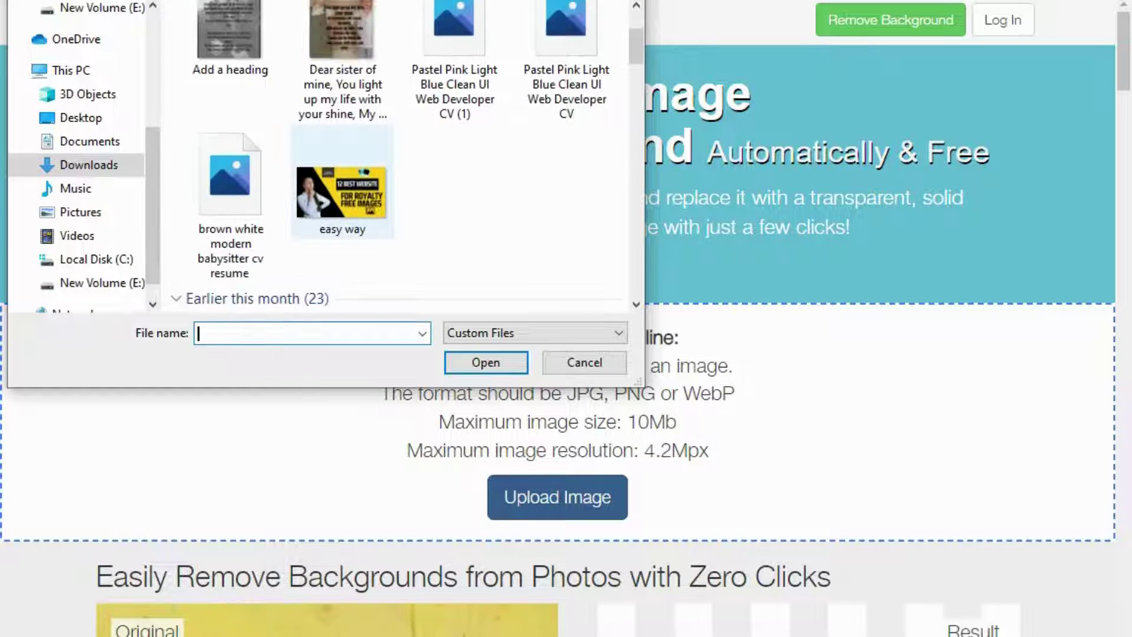
# Upload the Pexels photo of the girl and boy standing among fallen leaves from the Downloads folder for background removal.
pyautogui.scroll(2, 342, 216)
pyautogui.scroll(-7, 343, 215)
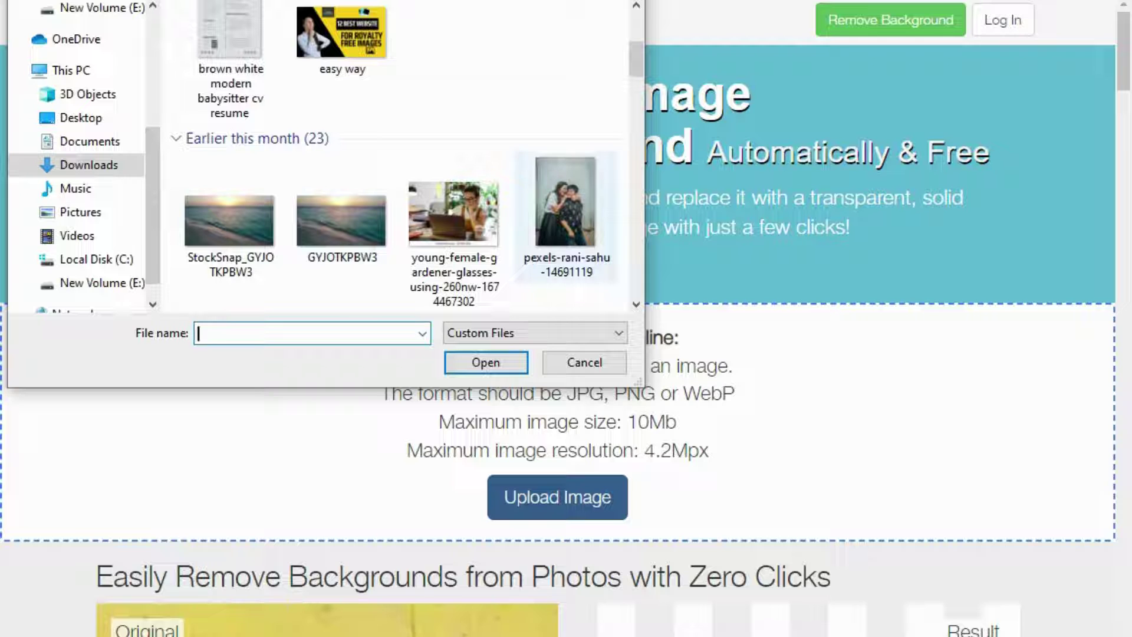
pyautogui.scroll(-2, 538, 195)
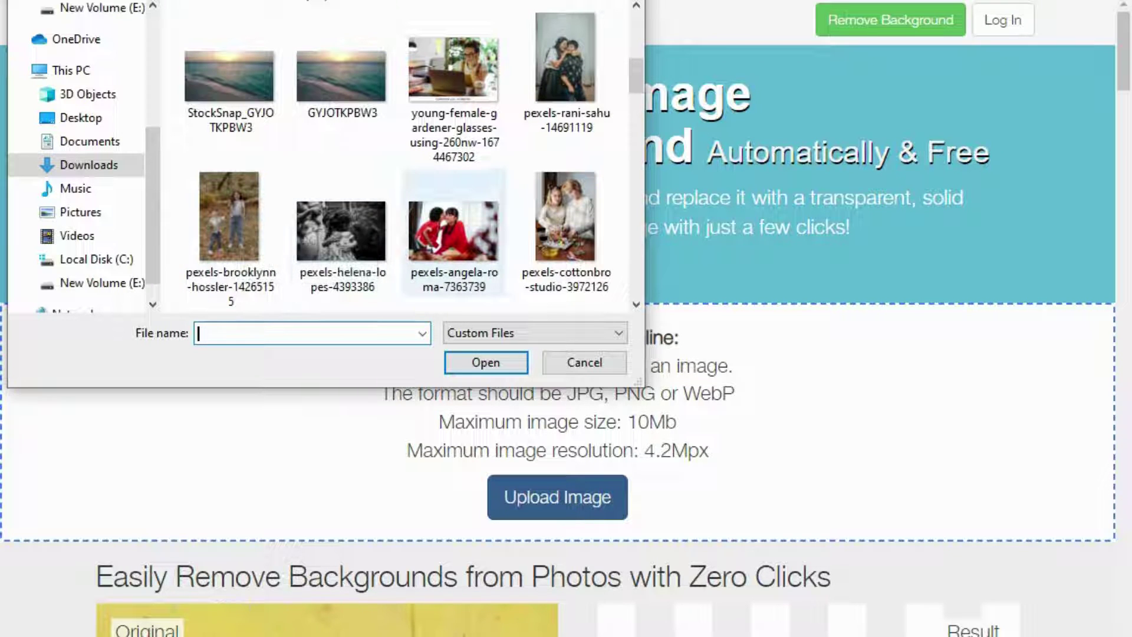
pyautogui.click(230, 239)
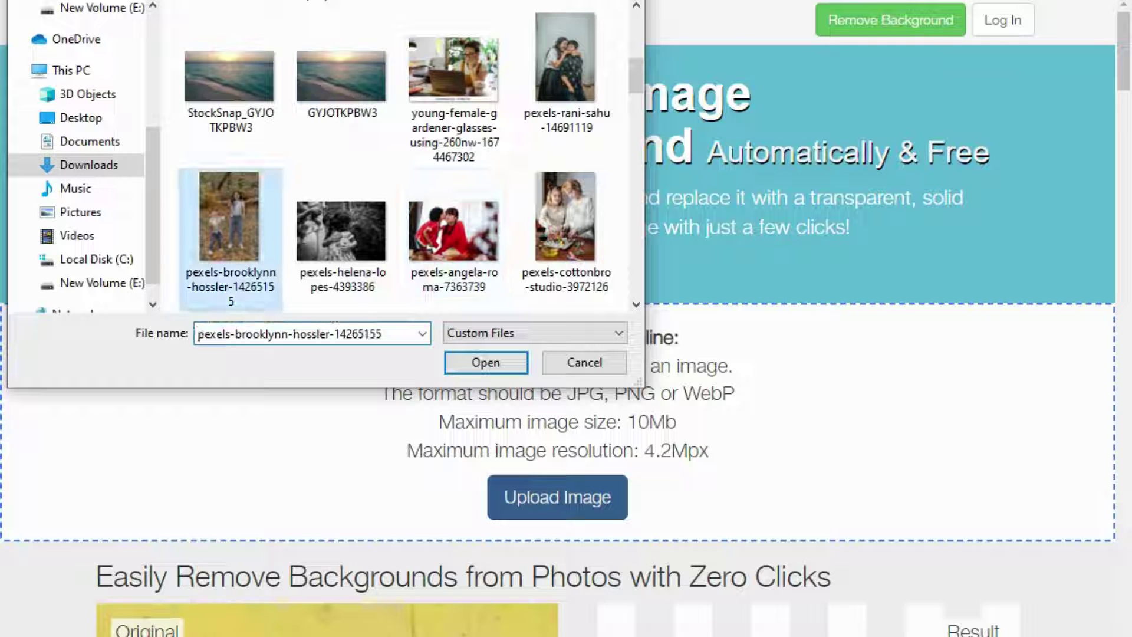
pyautogui.click(486, 363)
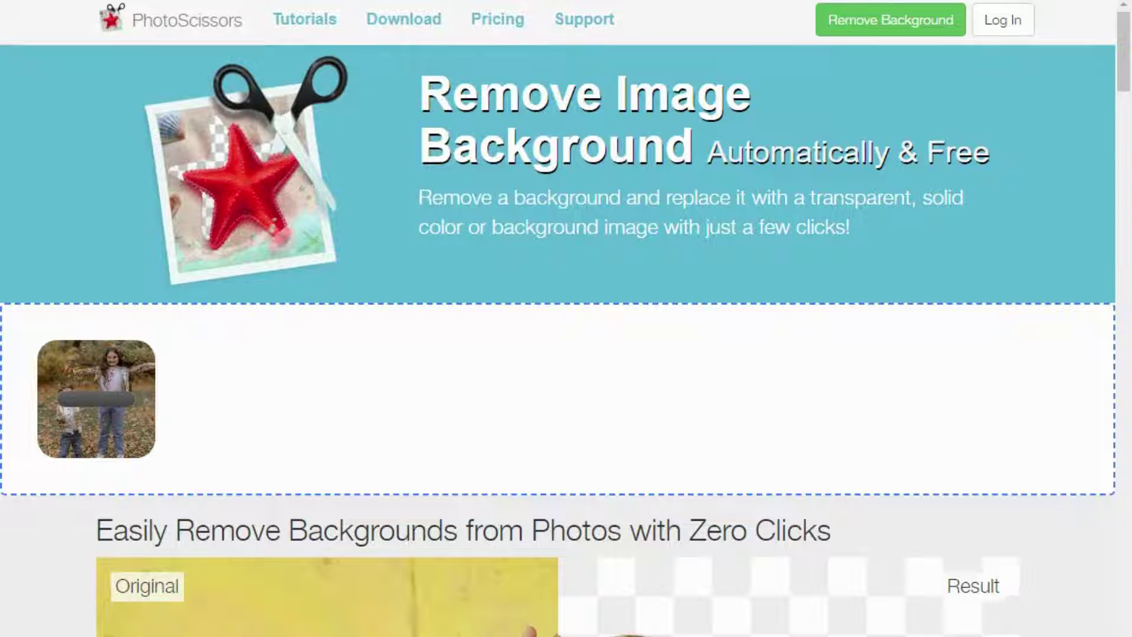
pyautogui.scroll(-1, 558, 341)
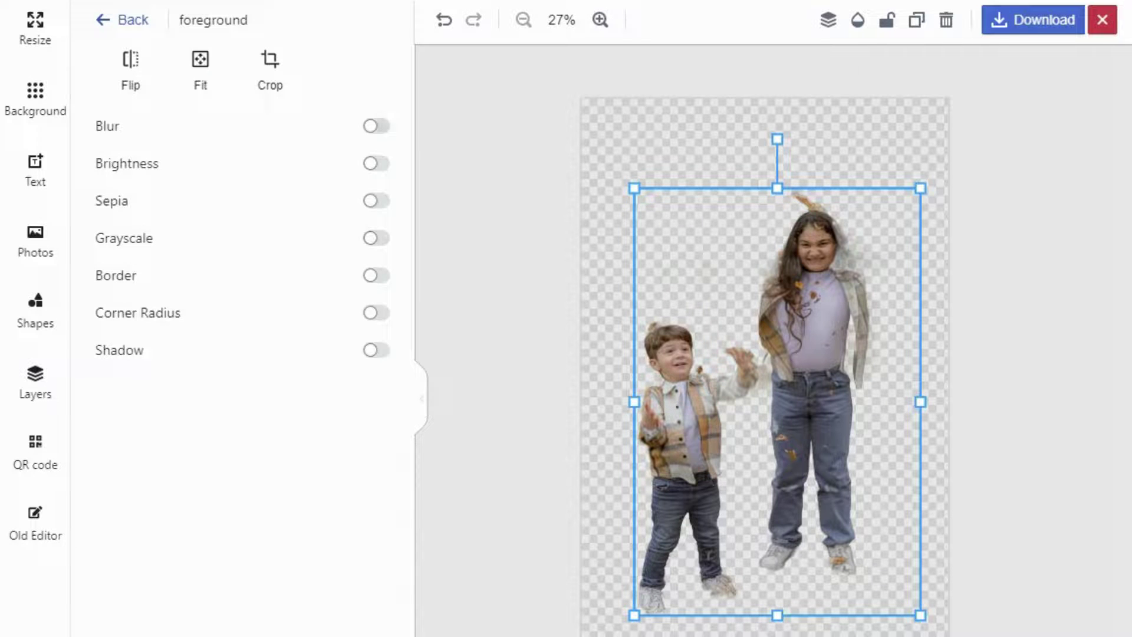
# Enable Blur on the foreground cutout, try radii of 9 and 19, and set the radius to 0.
pyautogui.click(376, 126)
pyautogui.moveTo(247, 192); pyautogui.dragTo(234, 191)
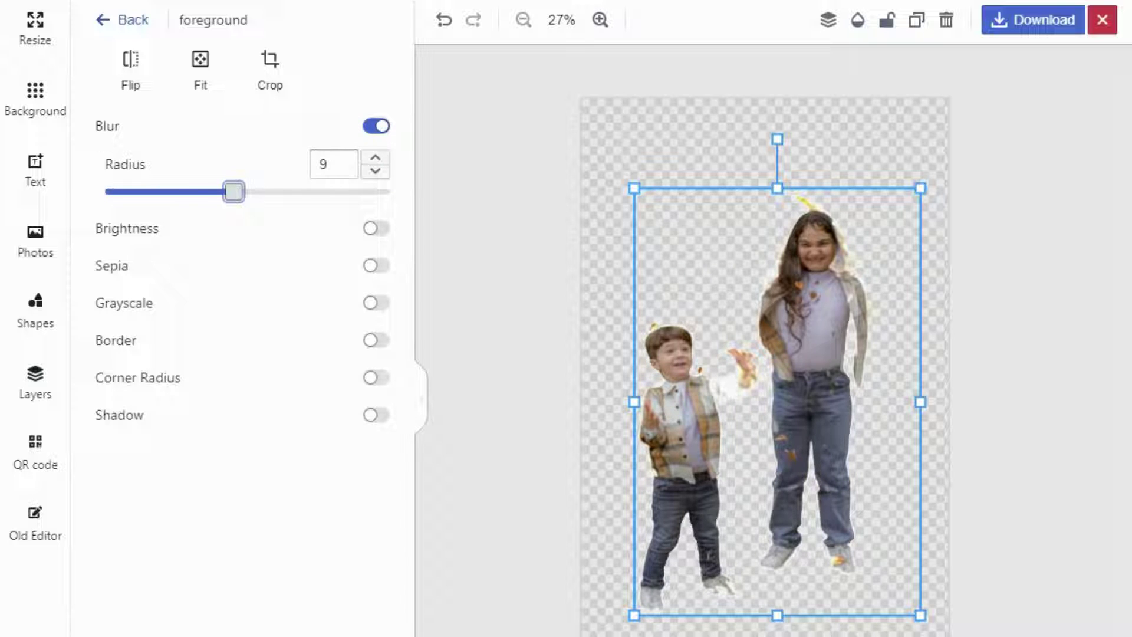
pyautogui.moveTo(234, 192); pyautogui.dragTo(376, 192)
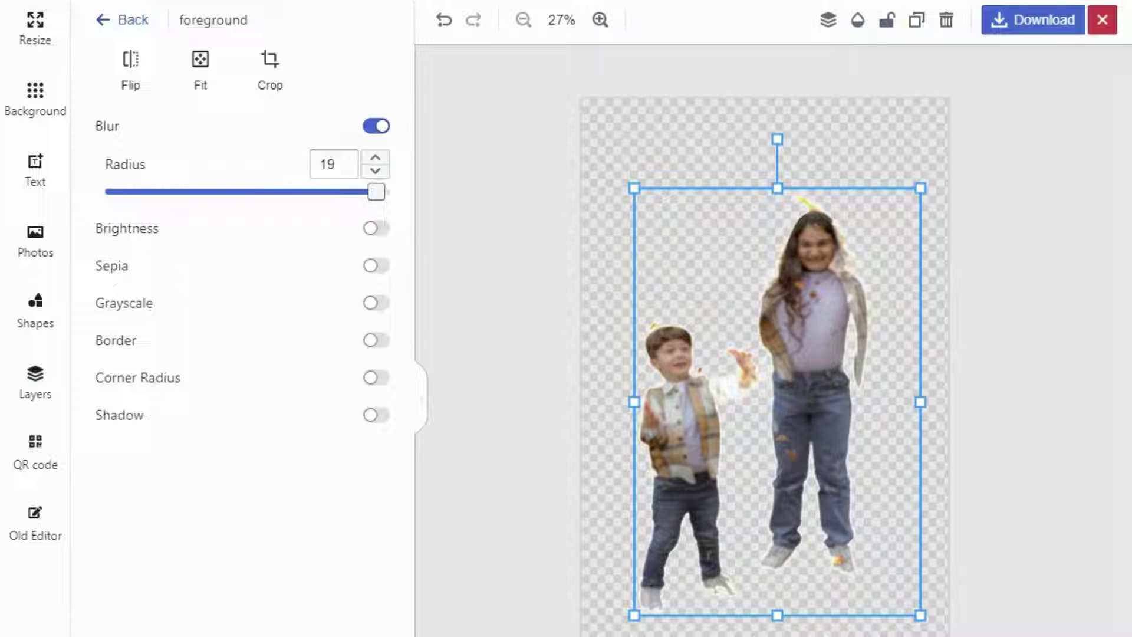
pyautogui.moveTo(376, 191); pyautogui.dragTo(105, 191)
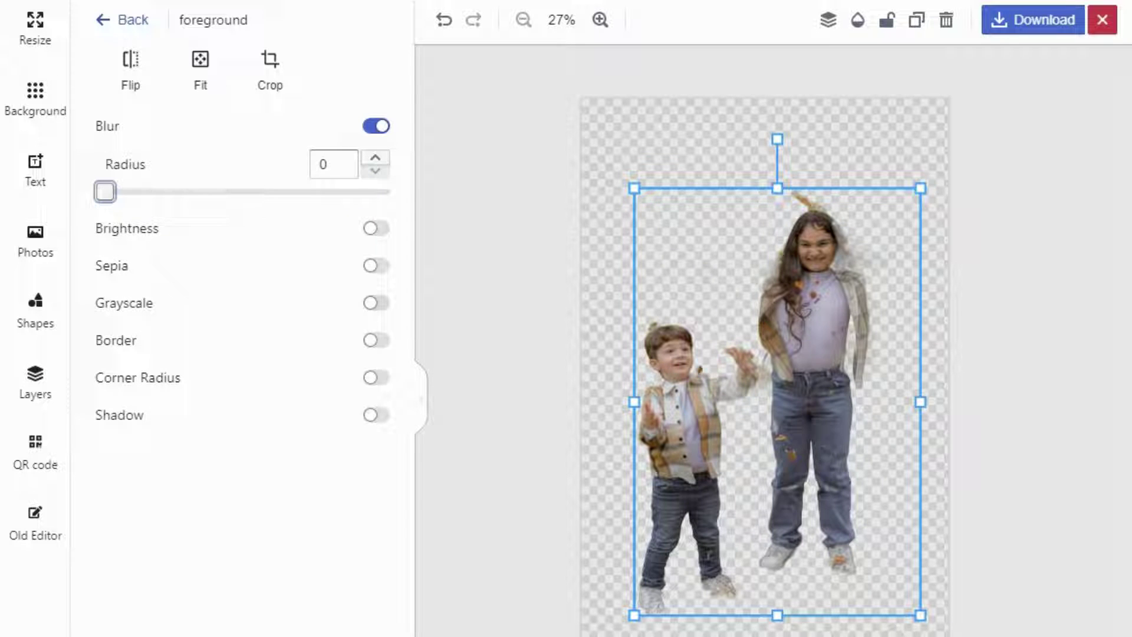
# Enable Brightness on the foreground cutout, try values of 25 to 31, and set it to 7.
pyautogui.click(376, 228)
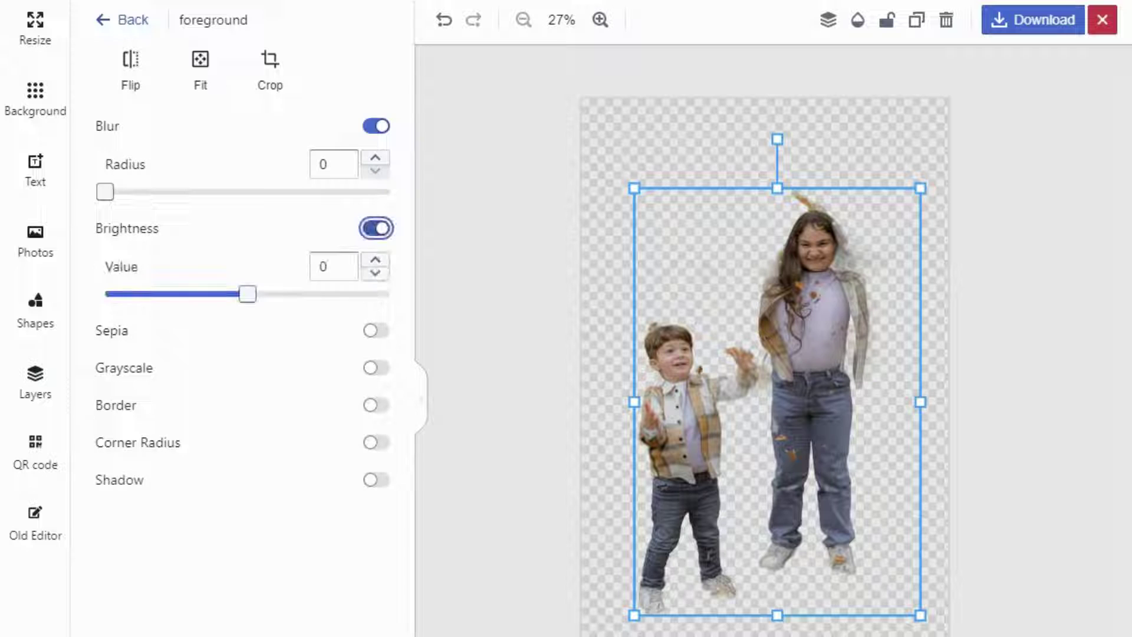
pyautogui.moveTo(247, 293); pyautogui.dragTo(284, 294)
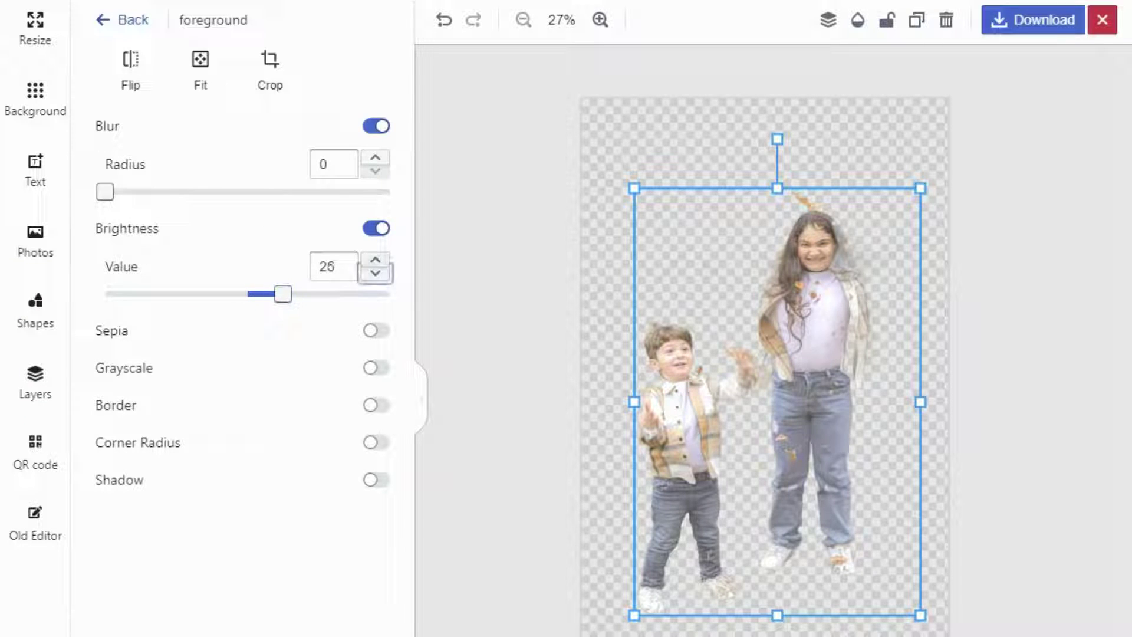
pyautogui.click(375, 260)
pyautogui.click(375, 260)
pyautogui.click(375, 260)
pyautogui.click(375, 260)
pyautogui.click(375, 260)
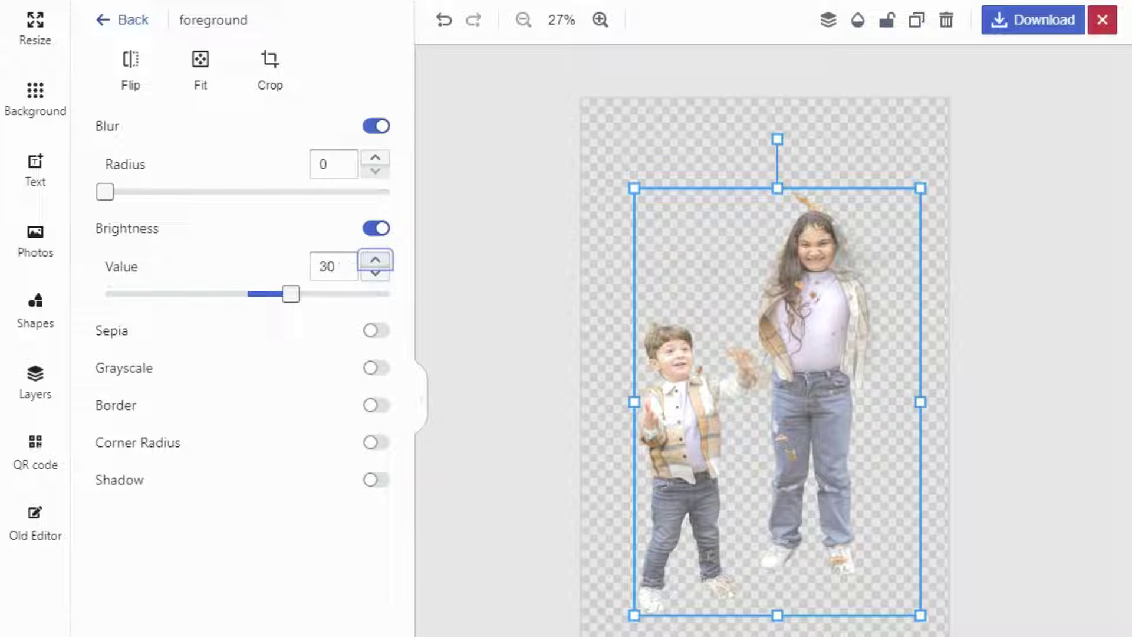
pyautogui.click(375, 259)
pyautogui.click(375, 260)
pyautogui.click(375, 273)
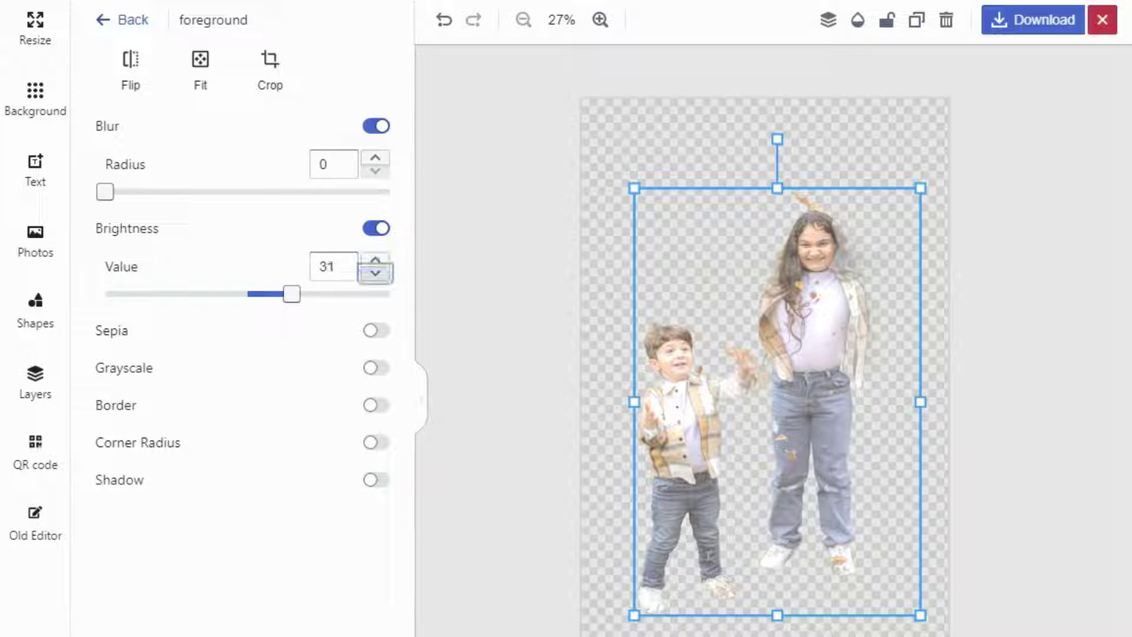
pyautogui.click(375, 273)
pyautogui.click(375, 273)
pyautogui.click(375, 273)
pyautogui.click(375, 273)
pyautogui.click(375, 273)
pyautogui.click(375, 273)
pyautogui.click(375, 273)
pyautogui.click(375, 273)
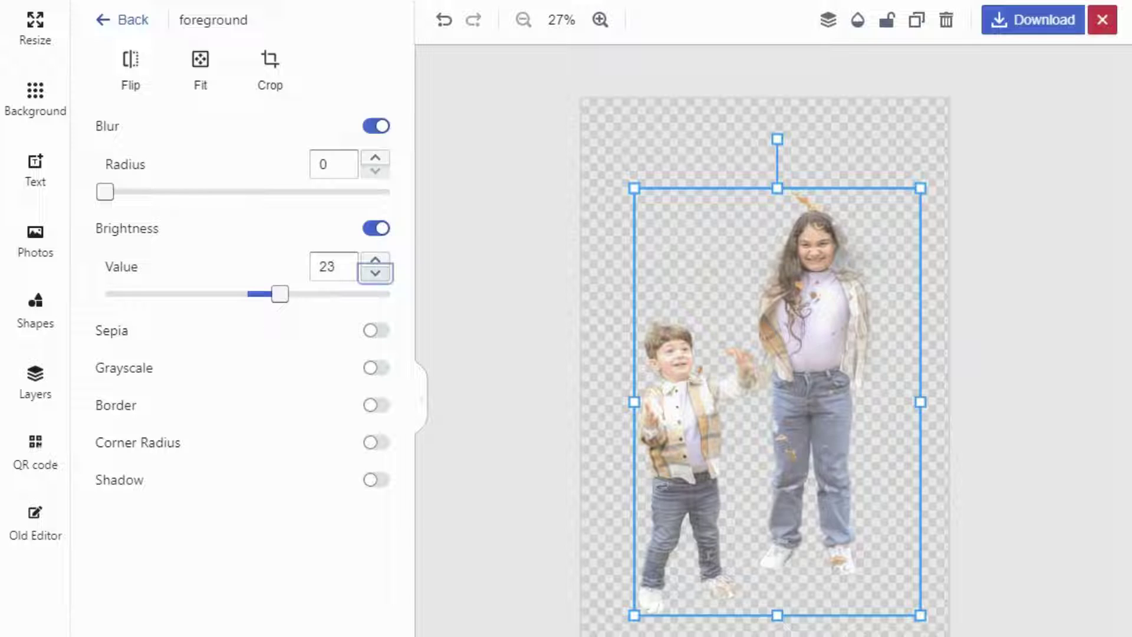
pyautogui.click(375, 273)
pyautogui.click(375, 273)
pyautogui.click(375, 273)
pyautogui.click(375, 273)
pyautogui.click(375, 273)
pyautogui.click(375, 273)
pyautogui.click(375, 273)
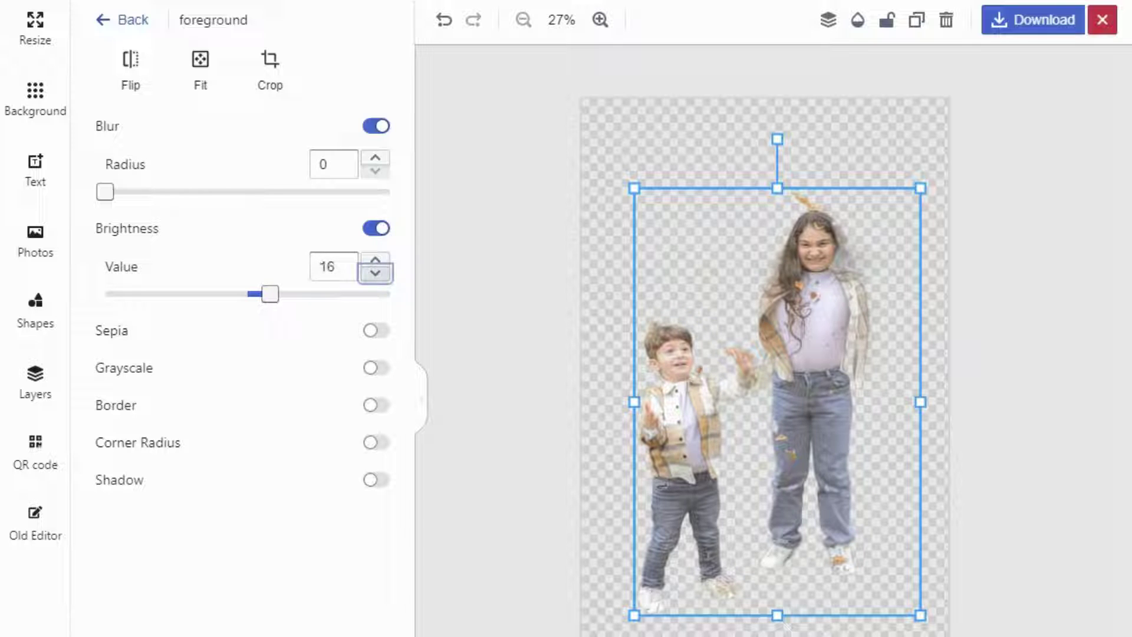
pyautogui.click(375, 273)
pyautogui.click(375, 273)
pyautogui.click(375, 273)
pyautogui.click(375, 273)
pyautogui.click(375, 273)
pyautogui.click(375, 273)
pyautogui.click(375, 273)
pyautogui.click(375, 273)
pyautogui.click(375, 273)
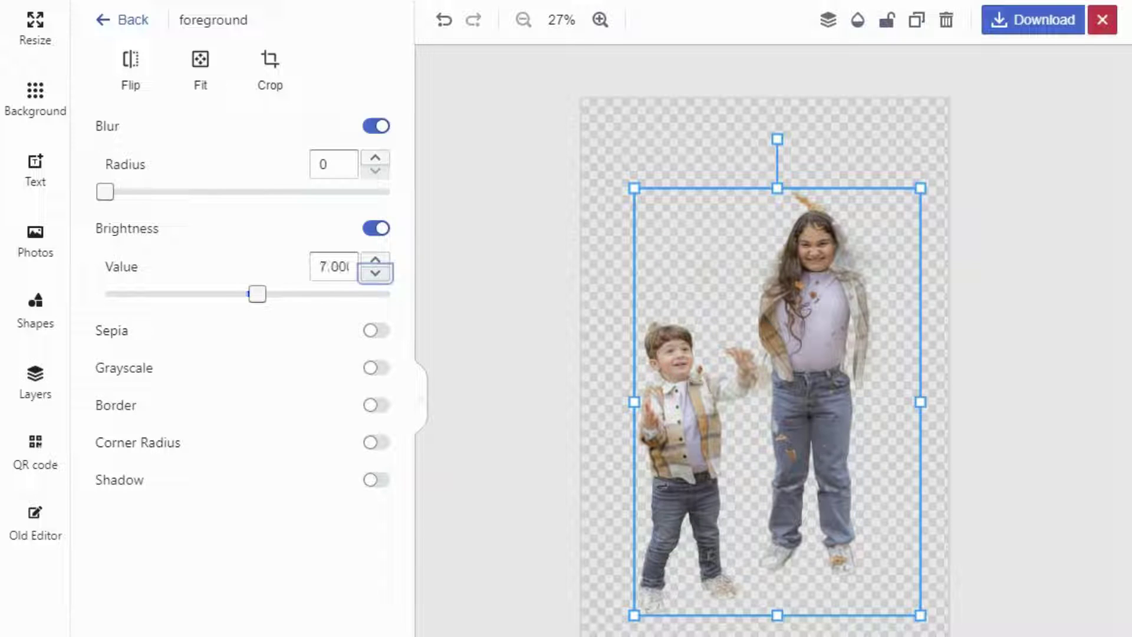
# Preview the Sepia effect and the Grayscale effect on the foreground cutout, turning each one off again.
pyautogui.click(376, 330)
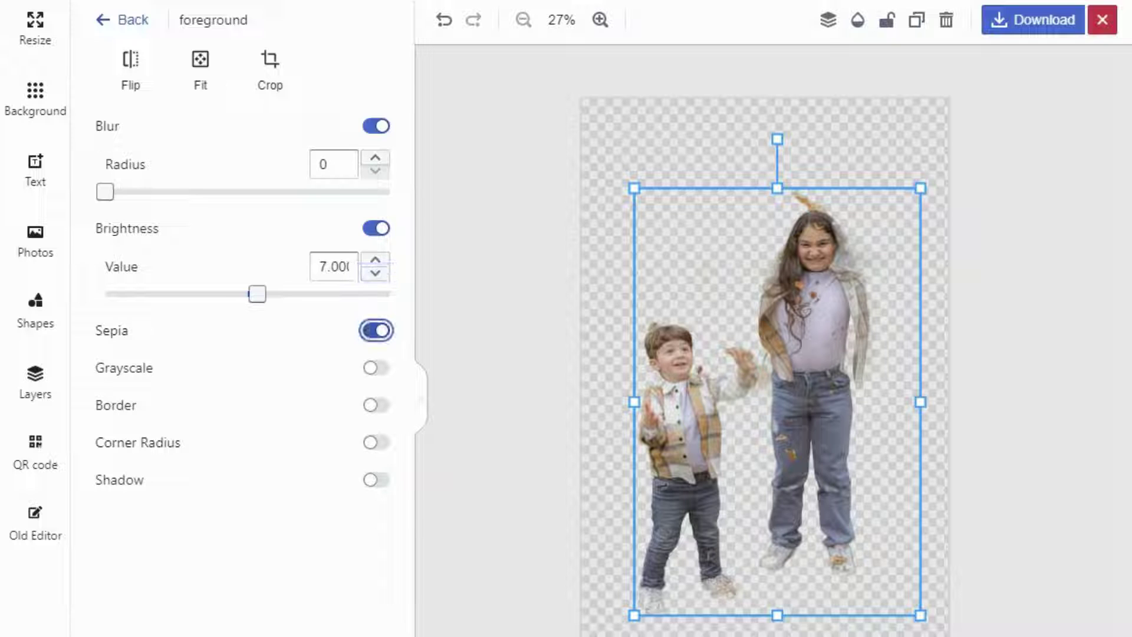
pyautogui.click(376, 330)
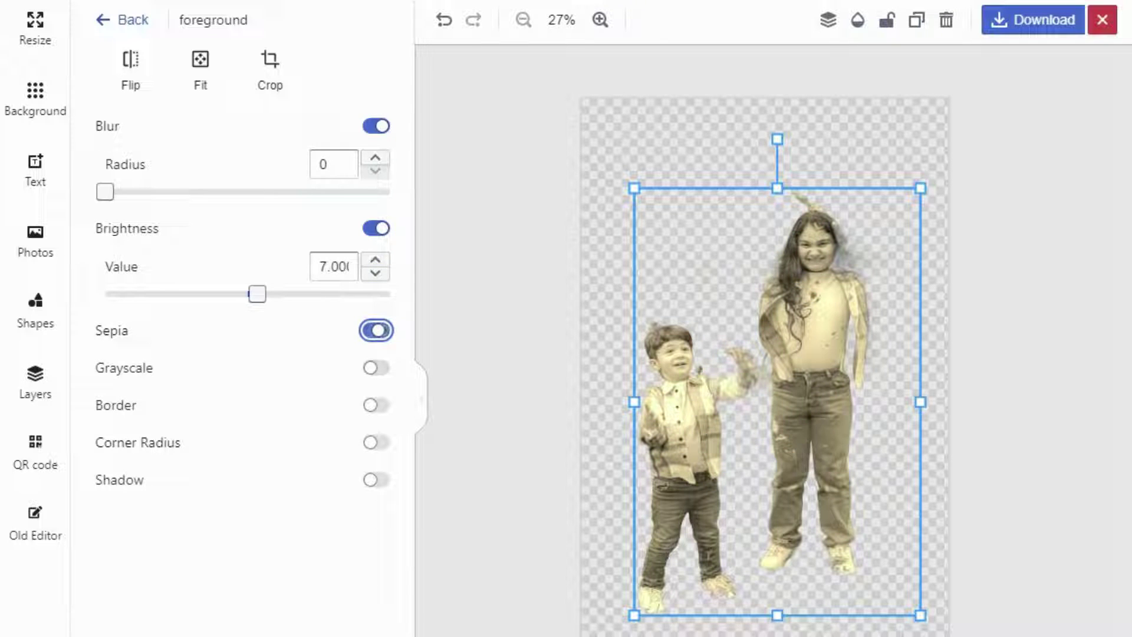
pyautogui.click(377, 368)
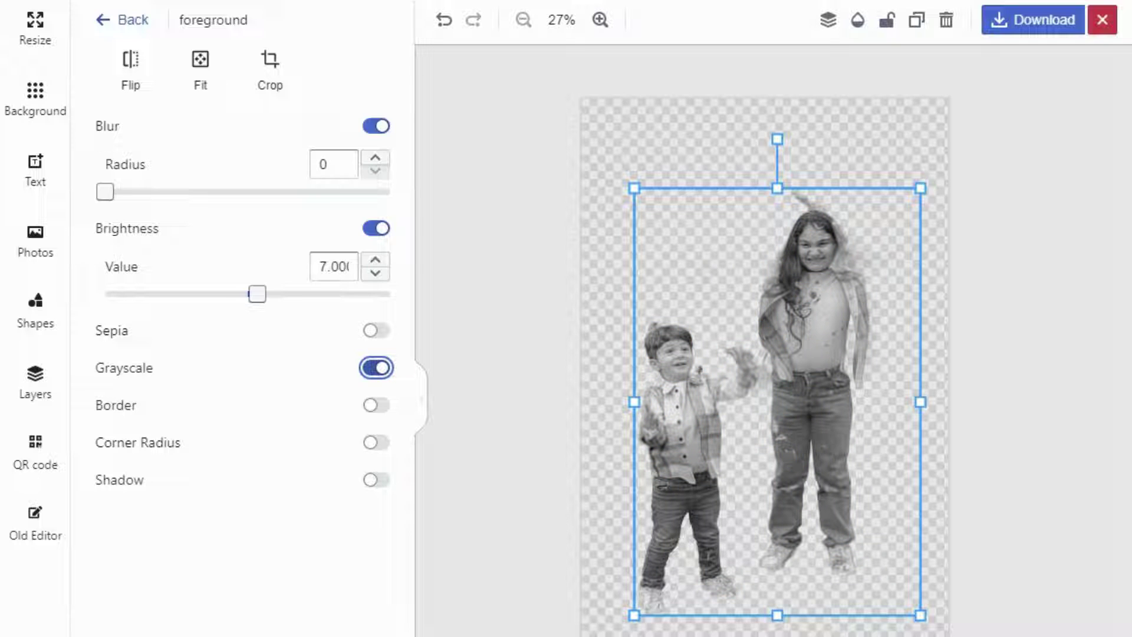
pyautogui.press('space')
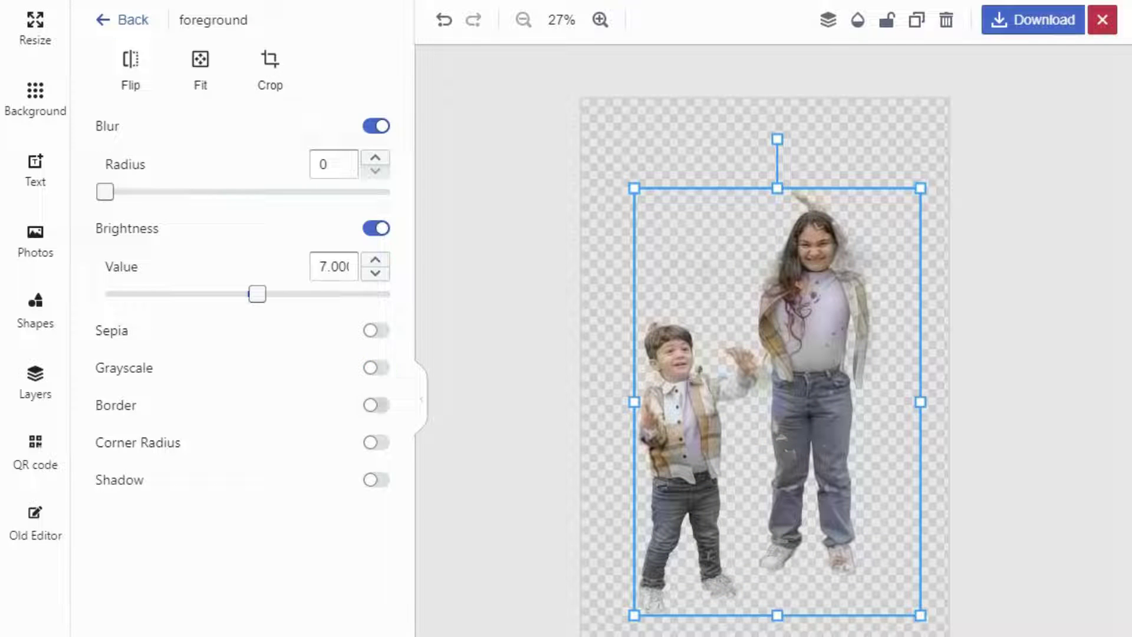
# Add a black border around the foreground cutout, try a width of 11, and set it to 7.
pyautogui.click(376, 405)
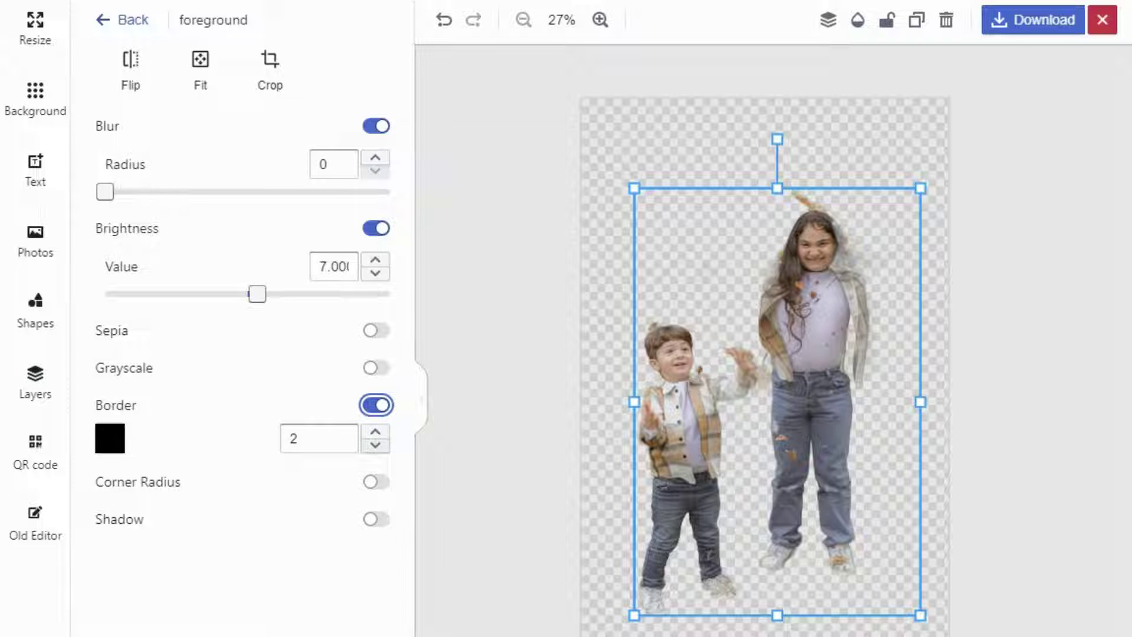
pyautogui.click(376, 446)
pyautogui.click(375, 432)
pyautogui.click(375, 432)
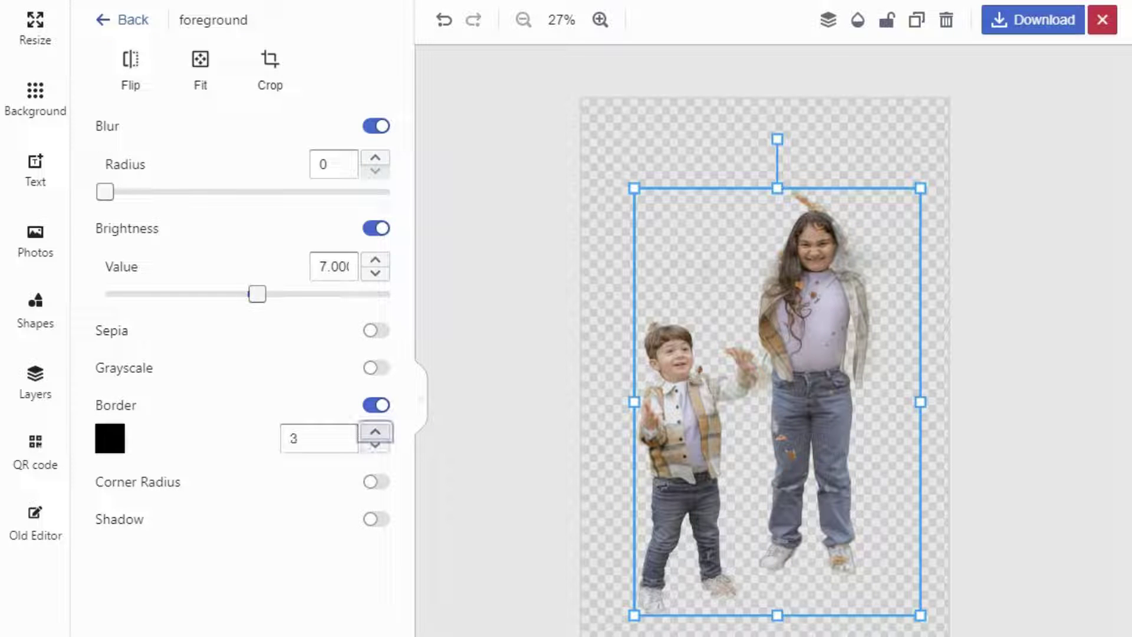
pyautogui.click(376, 432)
pyautogui.click(375, 433)
pyautogui.click(376, 432)
pyautogui.click(375, 432)
pyautogui.click(375, 432)
pyautogui.click(376, 432)
pyautogui.click(375, 432)
pyautogui.click(375, 432)
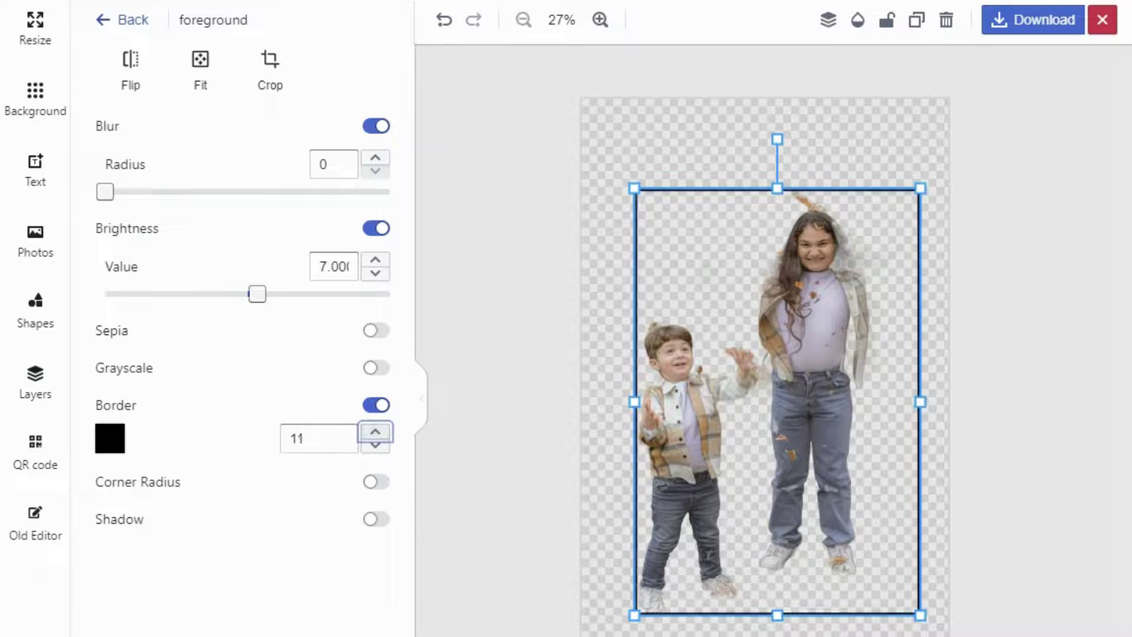
pyautogui.click(375, 444)
pyautogui.click(375, 445)
pyautogui.click(375, 445)
pyautogui.click(375, 444)
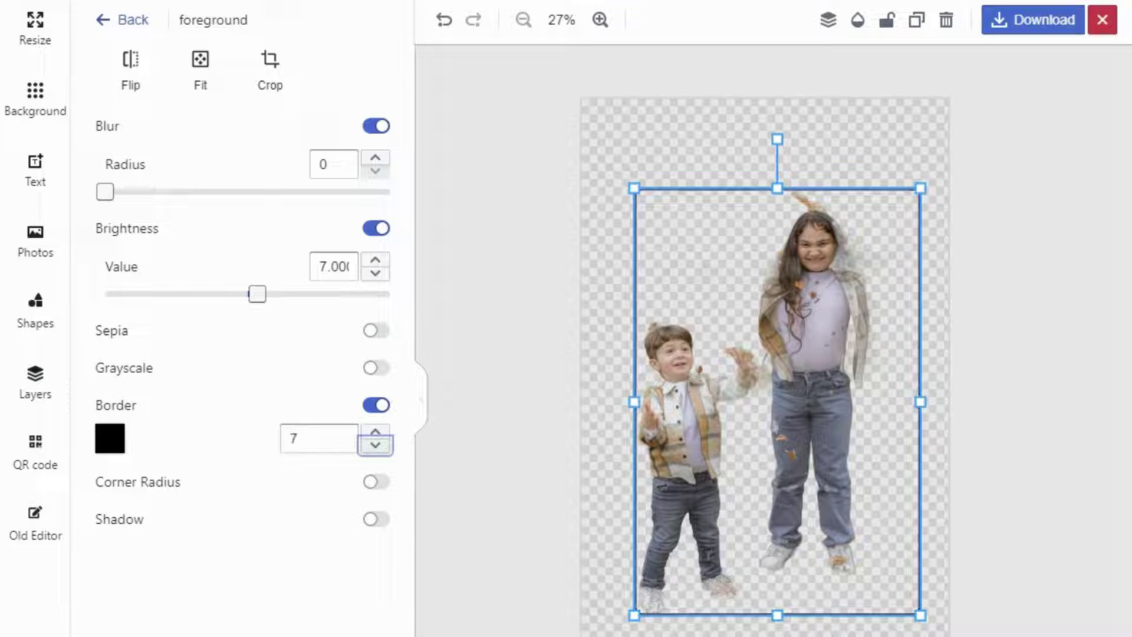
pyautogui.click(501, 366)
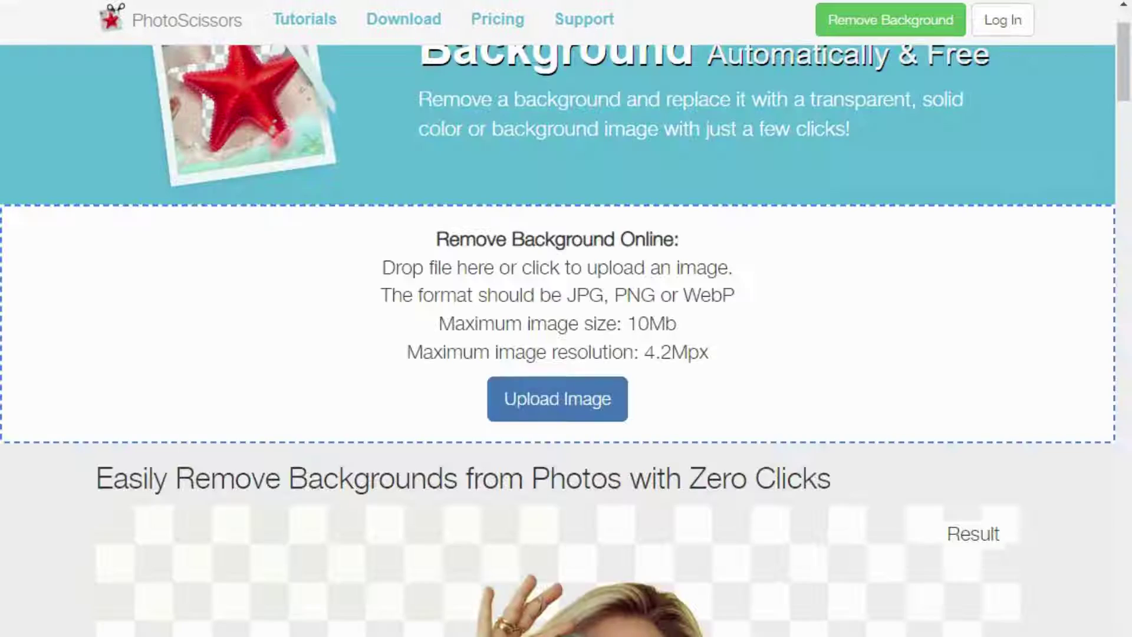
# Open the tutorial under the homepage's zero-click background removal example and look through the whole article.
pyautogui.scroll(-3, 566, 318)
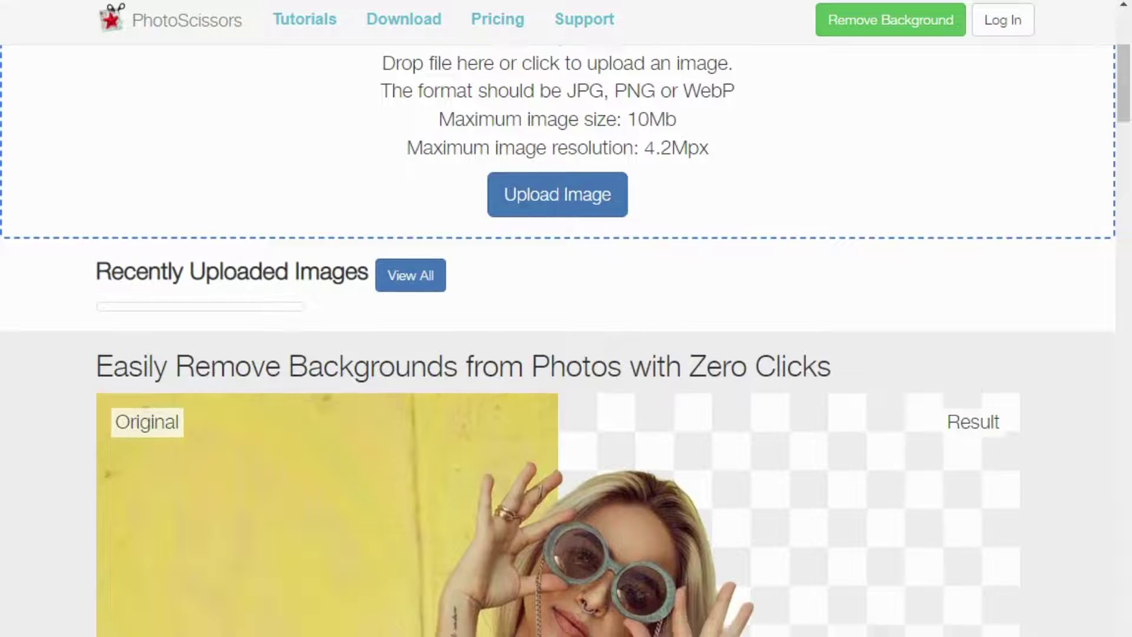
pyautogui.scroll(-9, 566, 318)
pyautogui.scroll(-6, 566, 319)
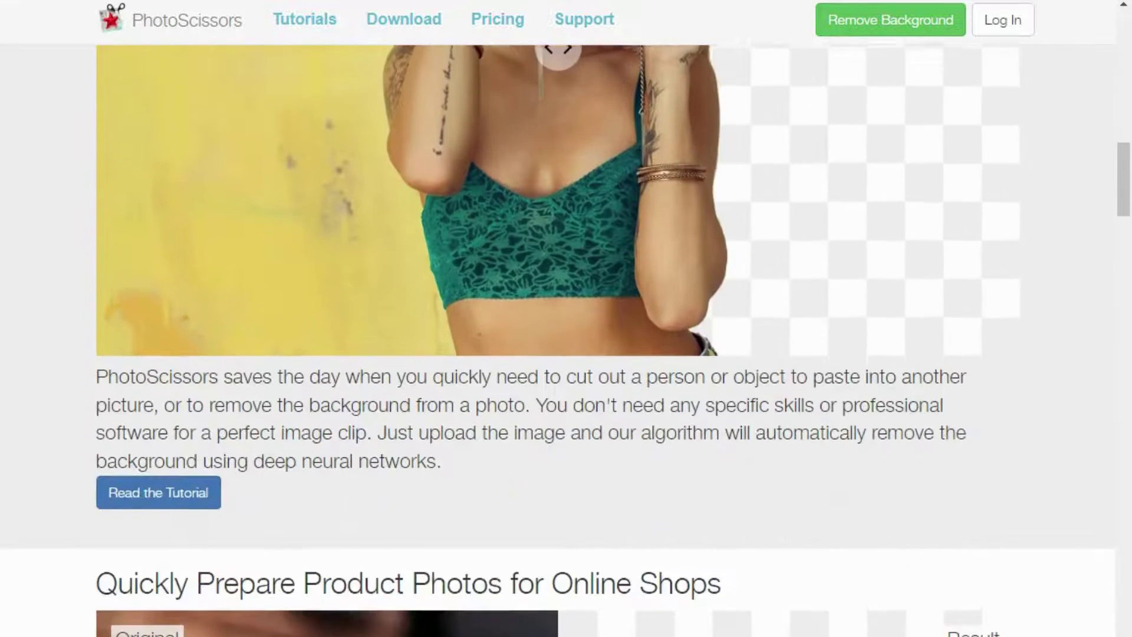
pyautogui.scroll(9, 566, 318)
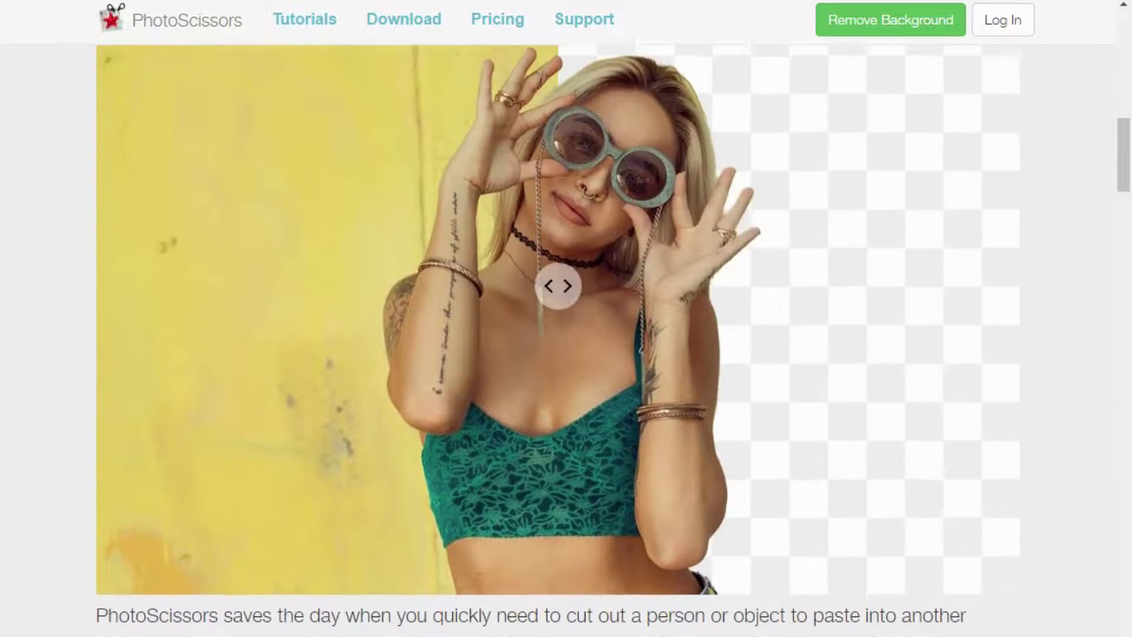
pyautogui.scroll(-6, 566, 319)
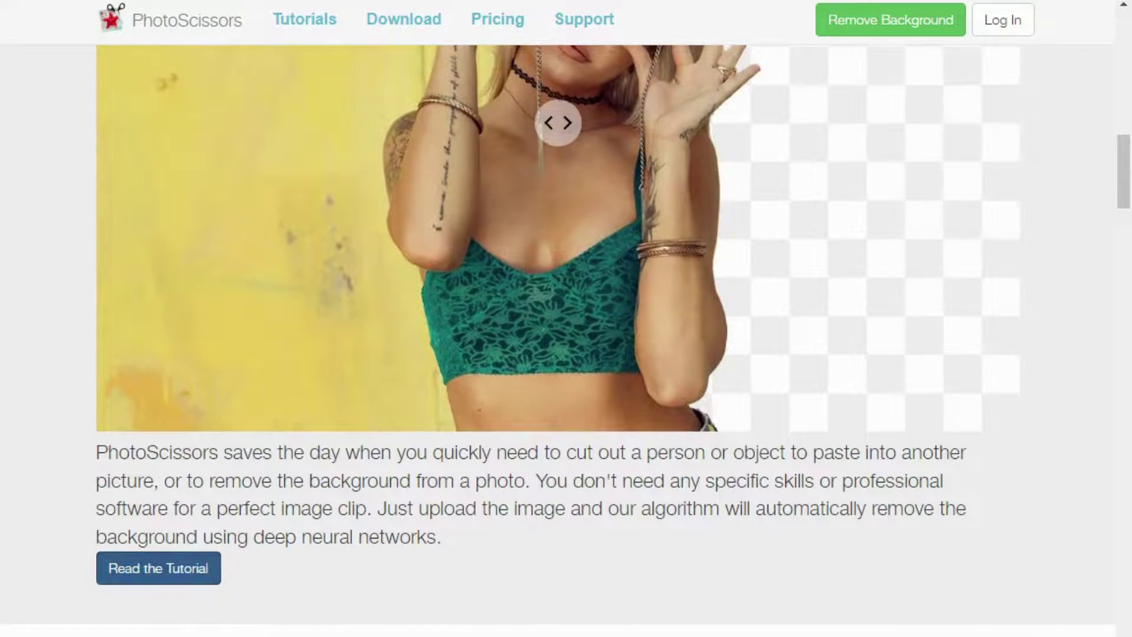
pyautogui.click(158, 567)
pyautogui.scroll(-5, 566, 318)
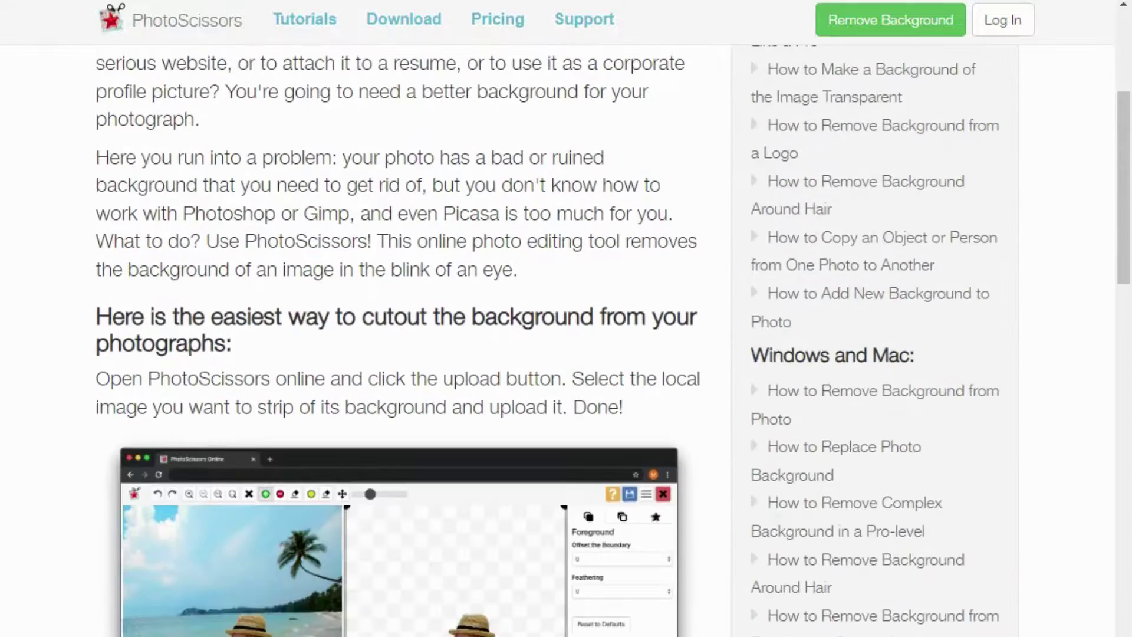
pyautogui.scroll(-5, 567, 319)
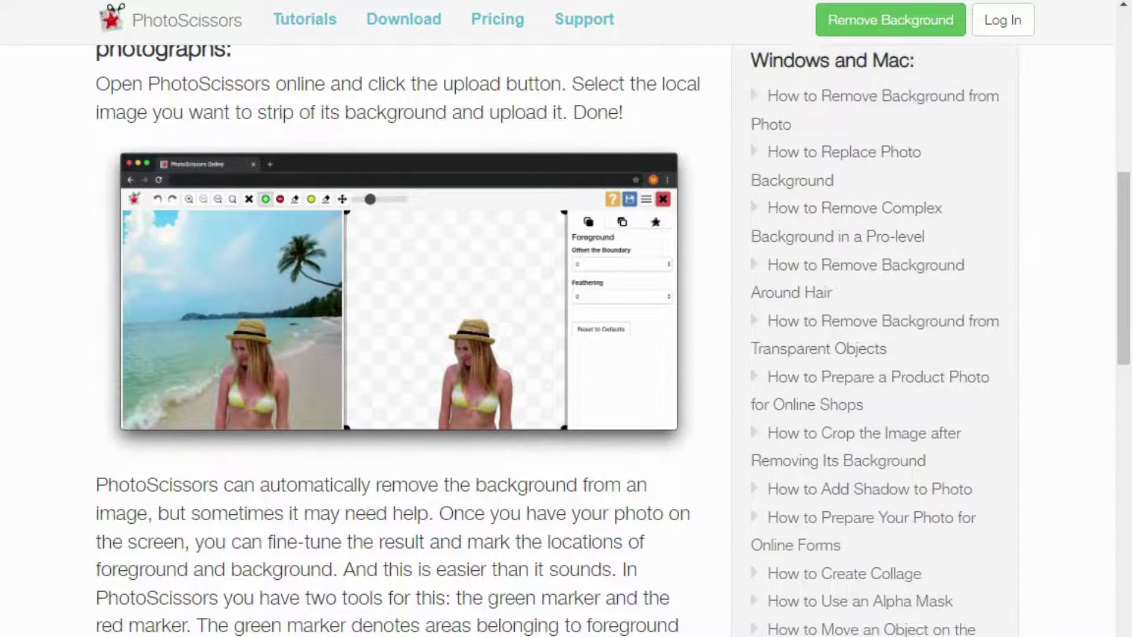
pyautogui.scroll(-8, 566, 318)
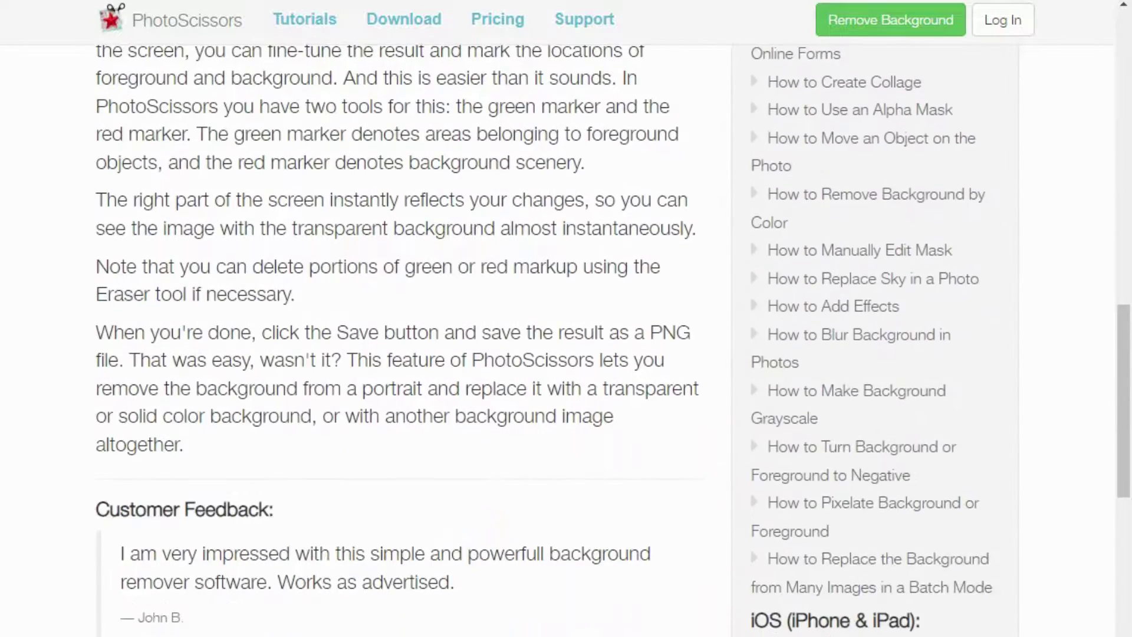
pyautogui.scroll(-5, 566, 318)
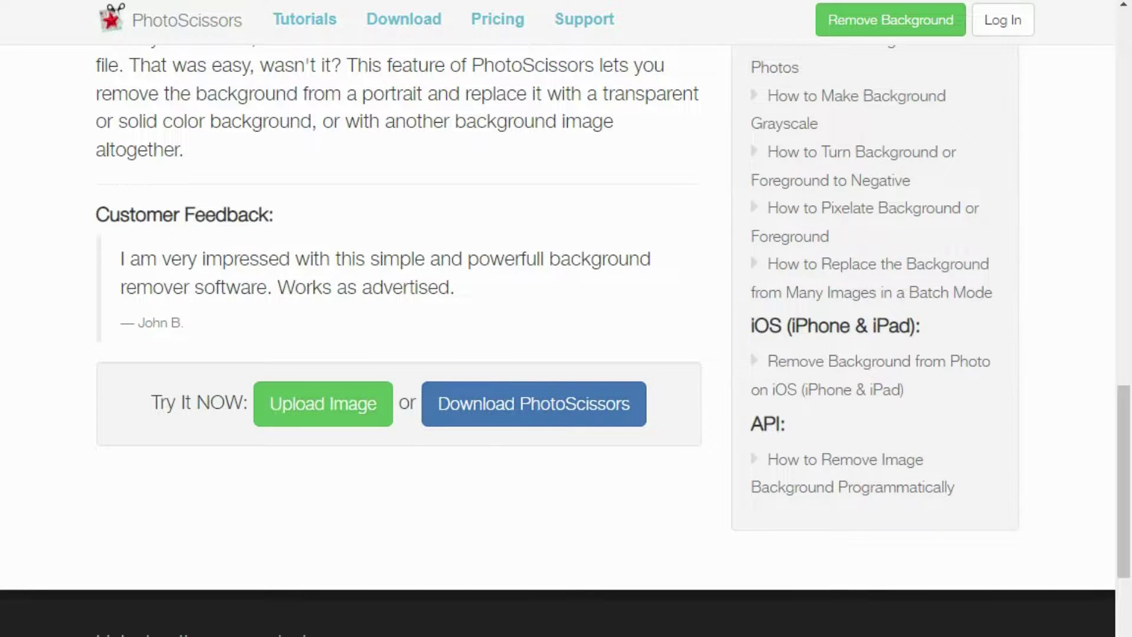
pyautogui.scroll(16, 566, 318)
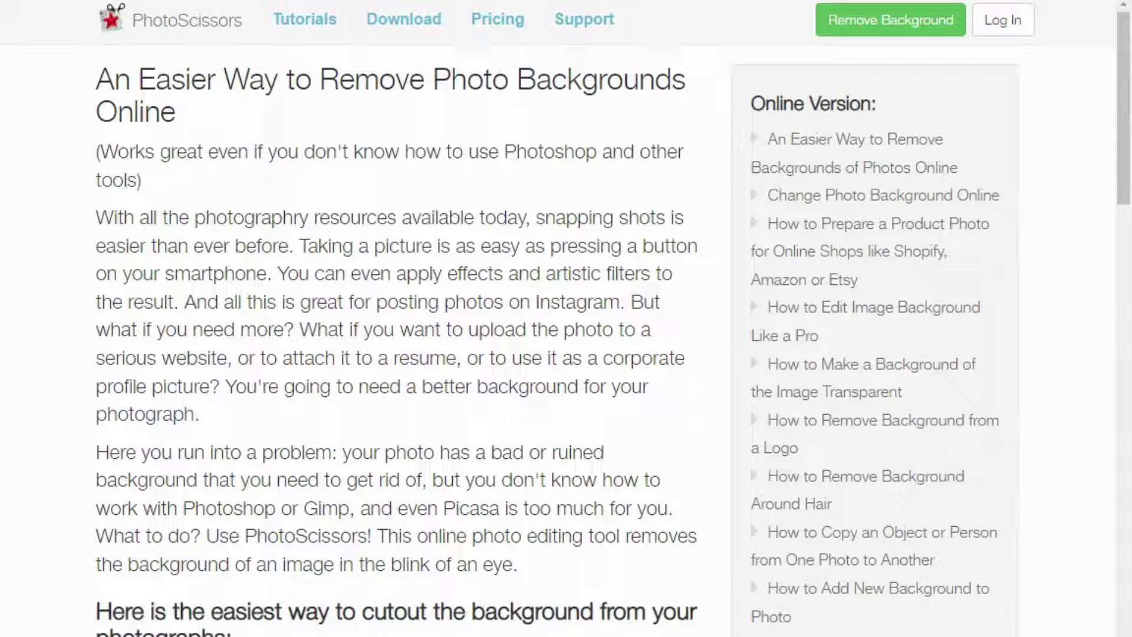
# Write the red on-screen note "we can download the app too" over the tutorial article, and close the screen drawing mode.
pyautogui.hotkey('ctrl', 'alt', 'd')
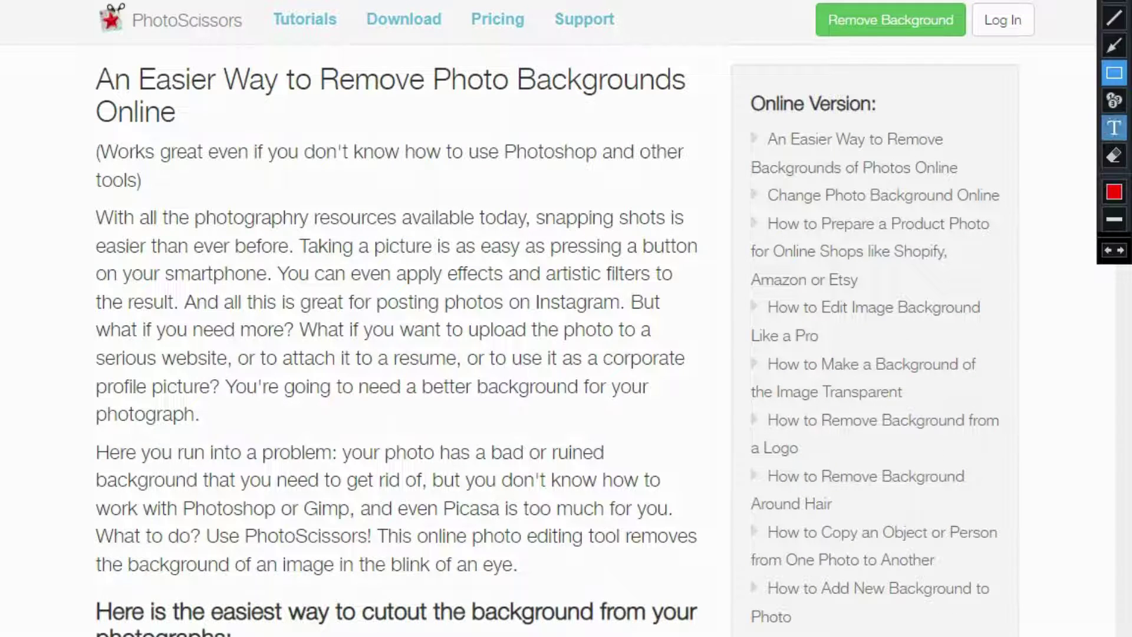
pyautogui.click(1114, 128)
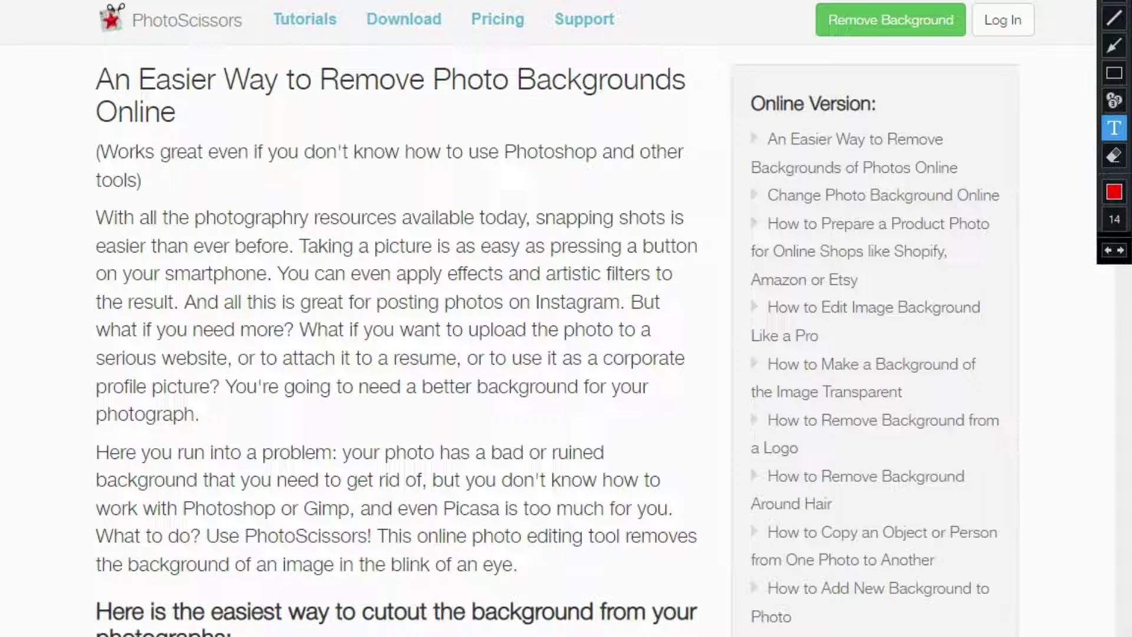
pyautogui.click(580, 308)
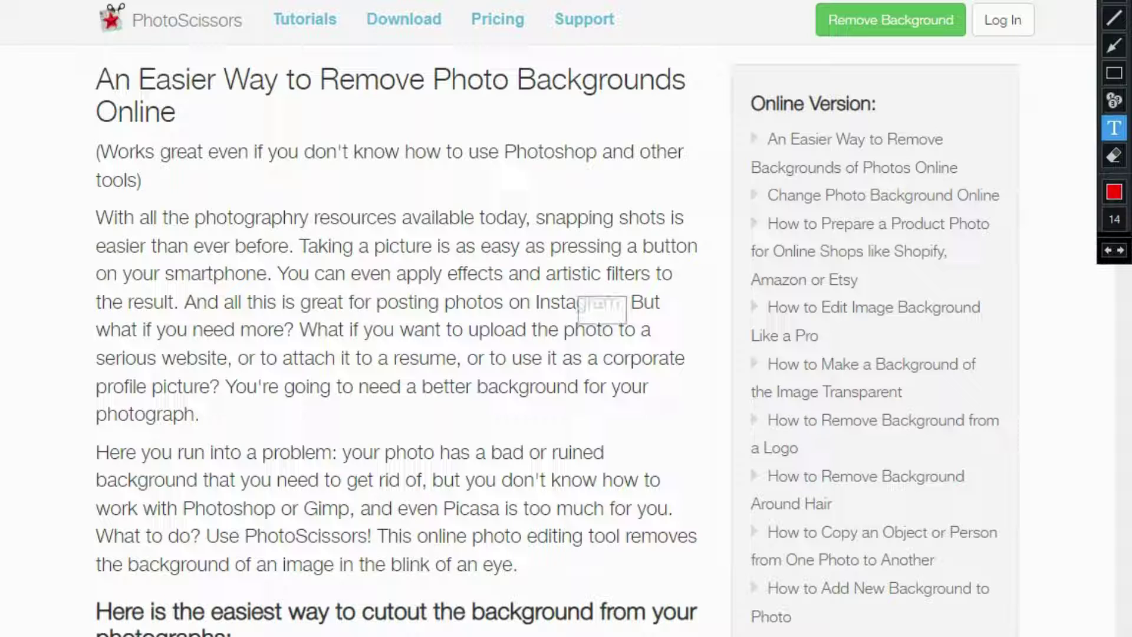
pyautogui.write('we ')
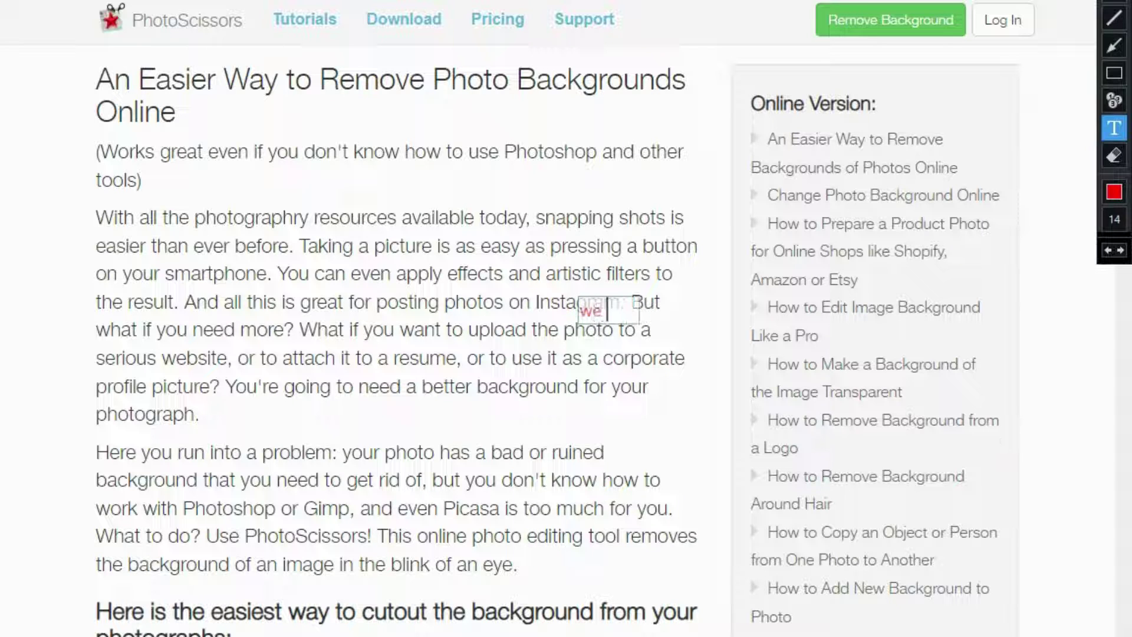
pyautogui.write('can d')
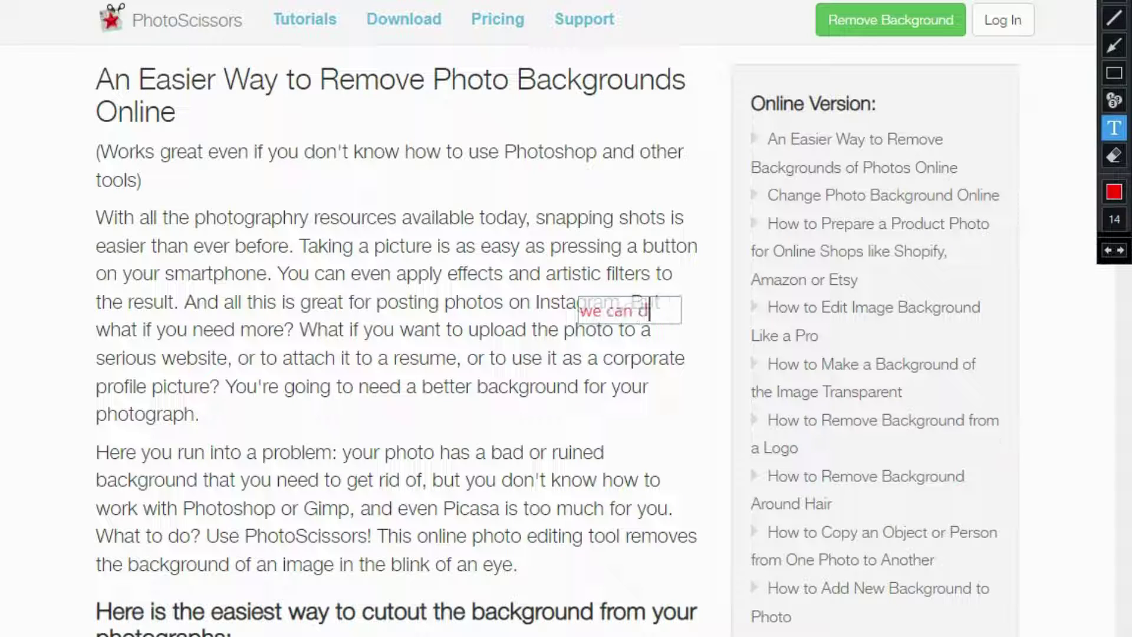
pyautogui.write('ownload the aa')
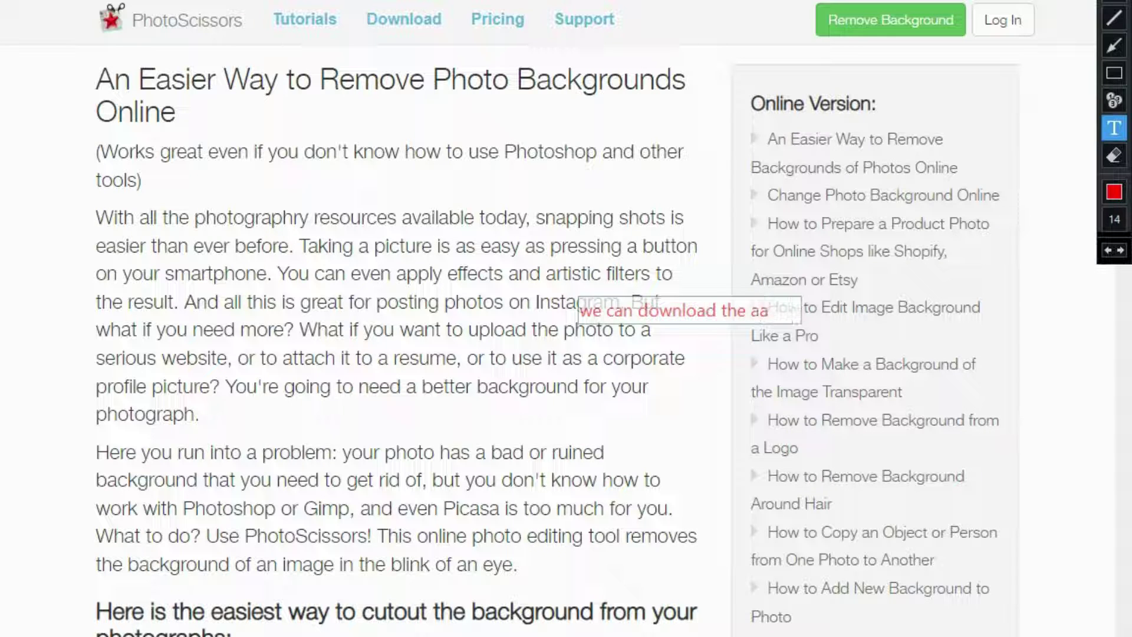
pyautogui.press('BackSpace')
pyautogui.write('pp too')
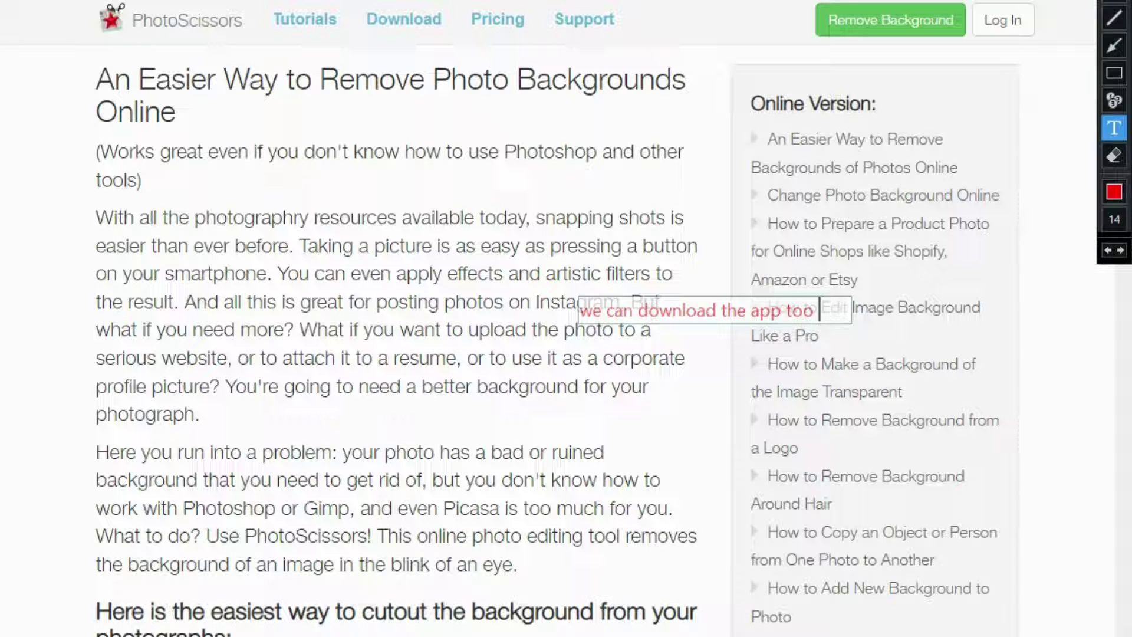
pyautogui.press('Return')
pyautogui.click(795, 321)
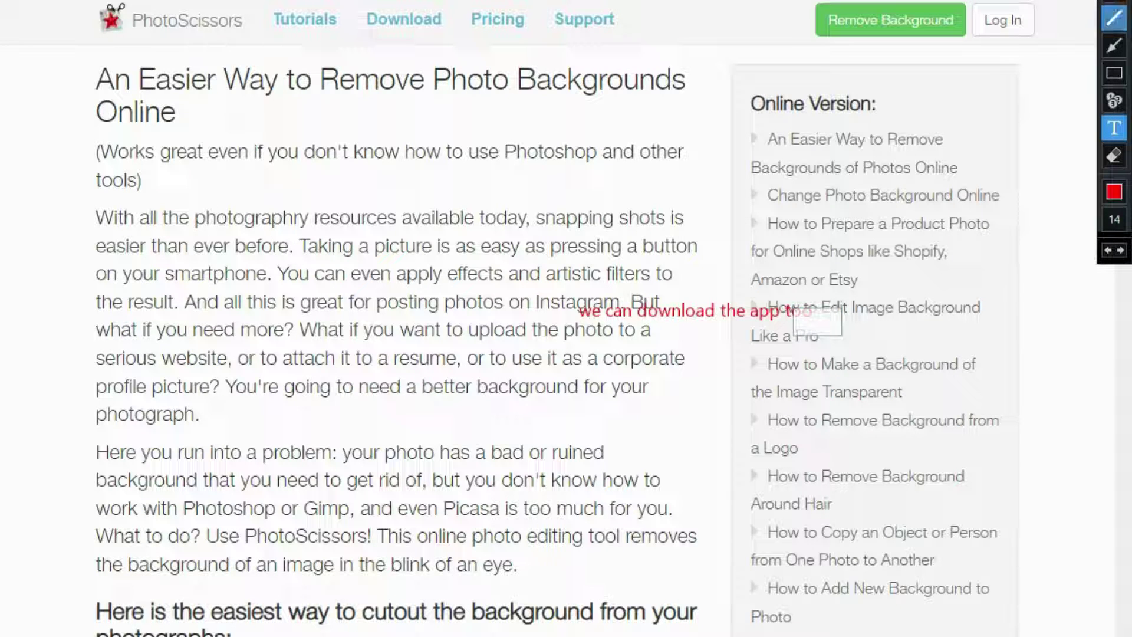
pyautogui.press('Escape')
pyautogui.press('Escape')
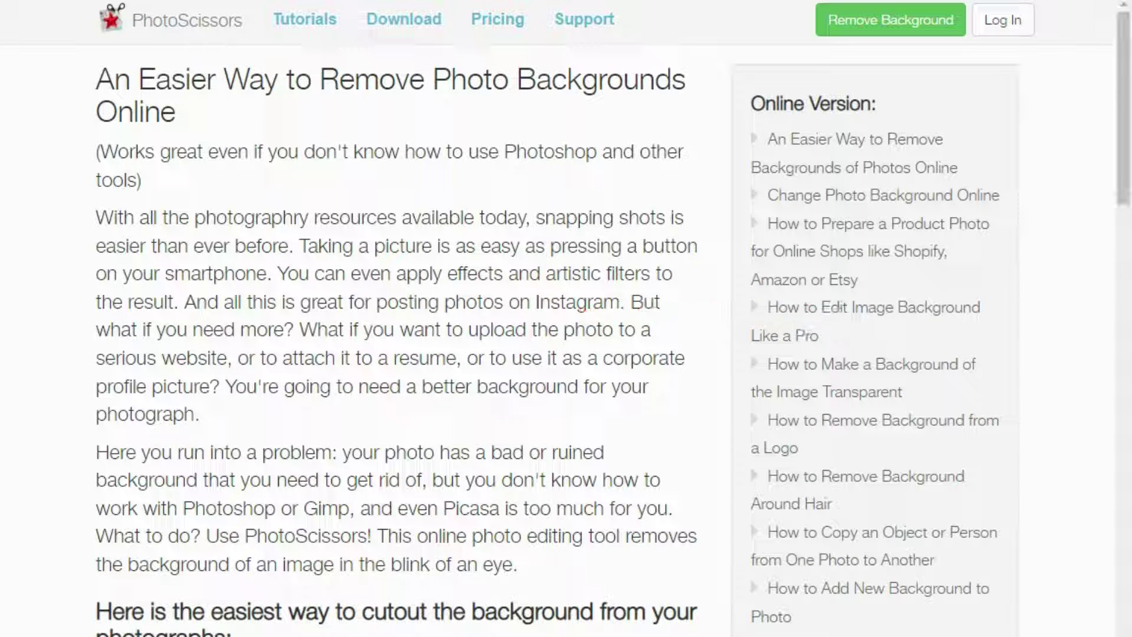
# Look through the tutorial article down to its Customer Feedback section.
pyautogui.scroll(-1, 566, 341)
pyautogui.scroll(-15, 566, 330)
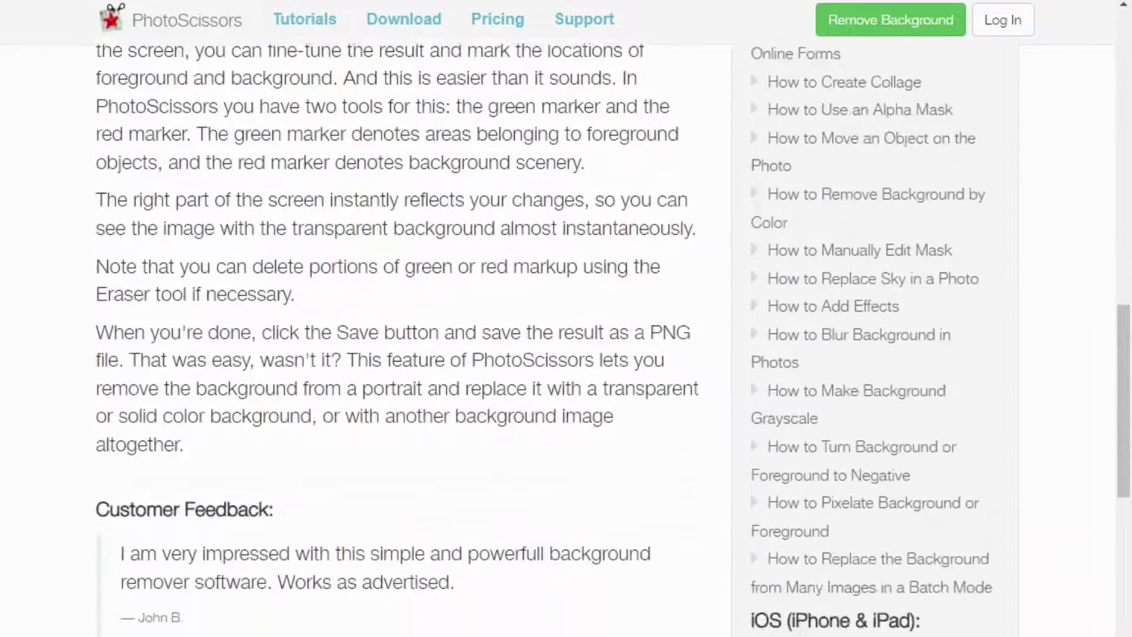